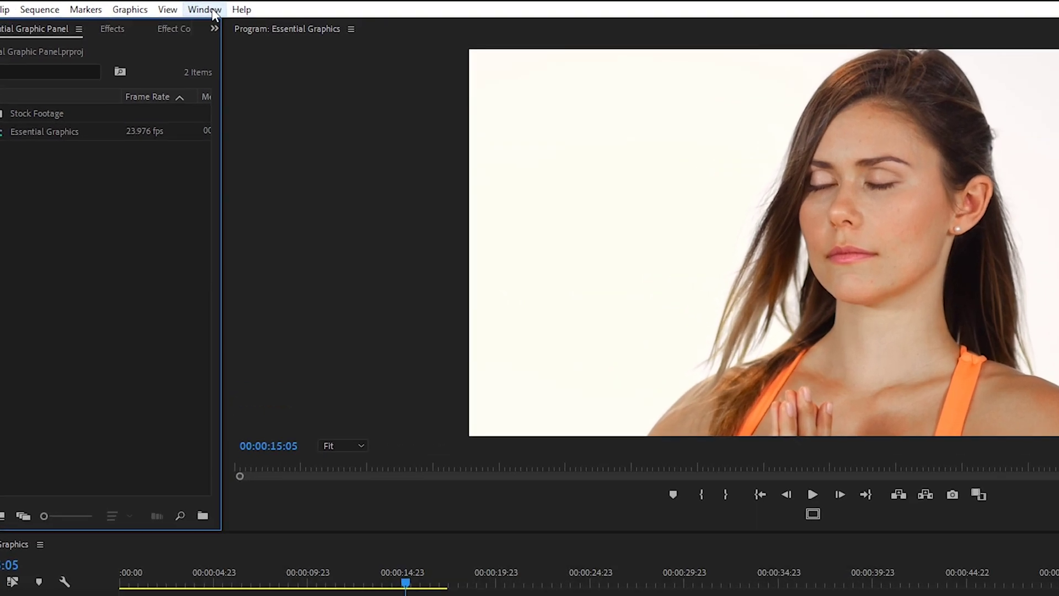
Show the Essential Graphics panel and search its templates for 'lower third'
click(207, 7)
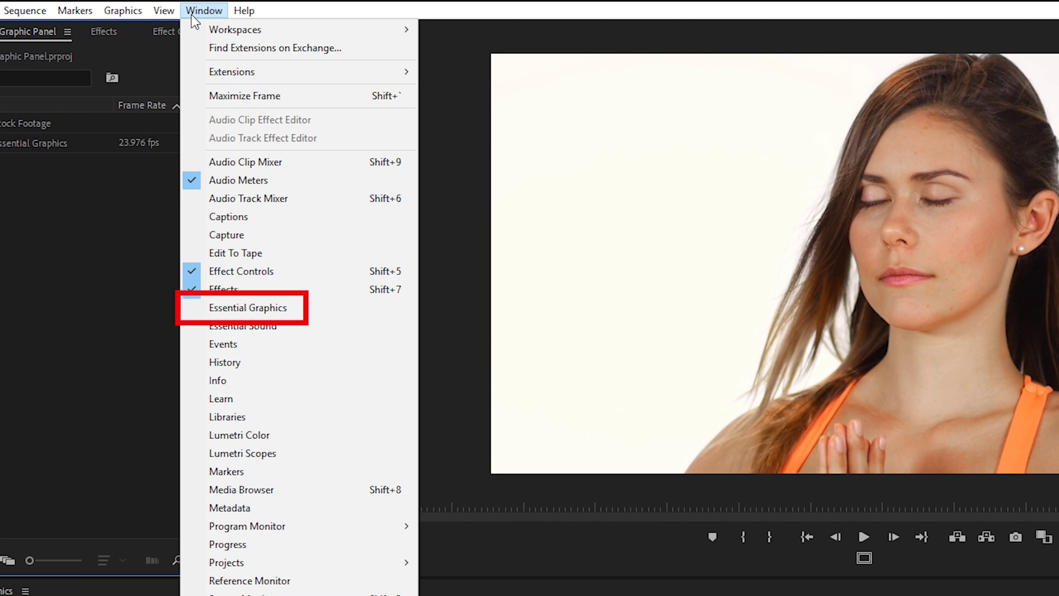
click(241, 307)
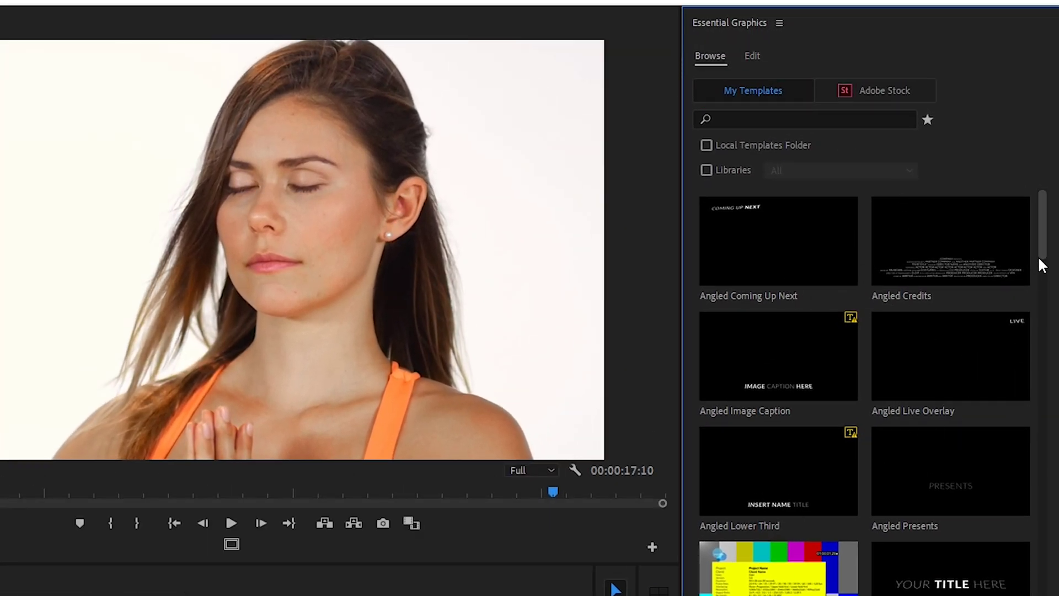
mouse_move(1041, 250)
mouse_down()
mouse_move(1035, 329)
mouse_move(1034, 293)
mouse_up()
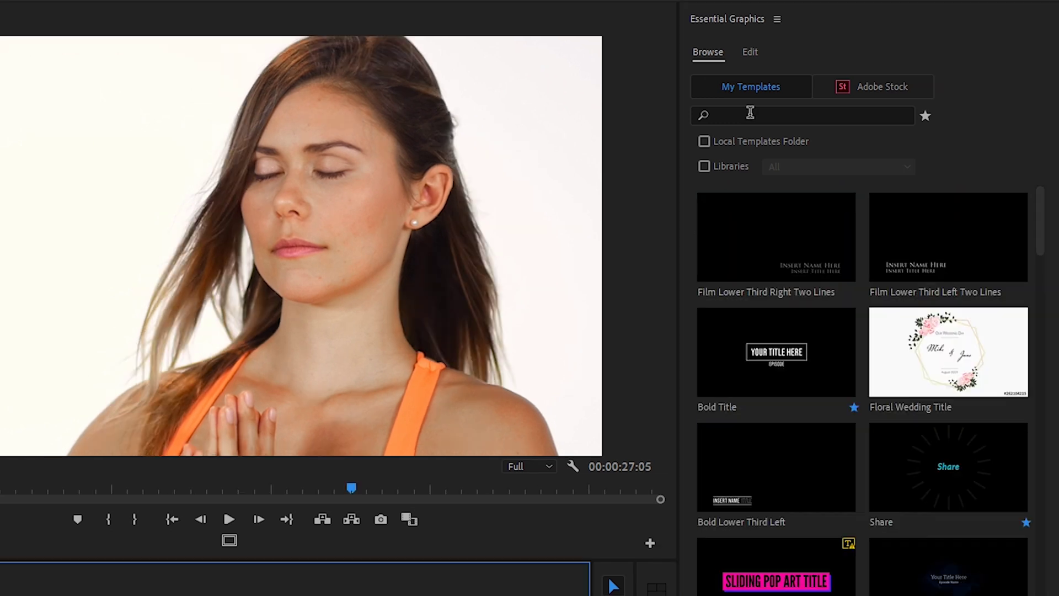
click(751, 113)
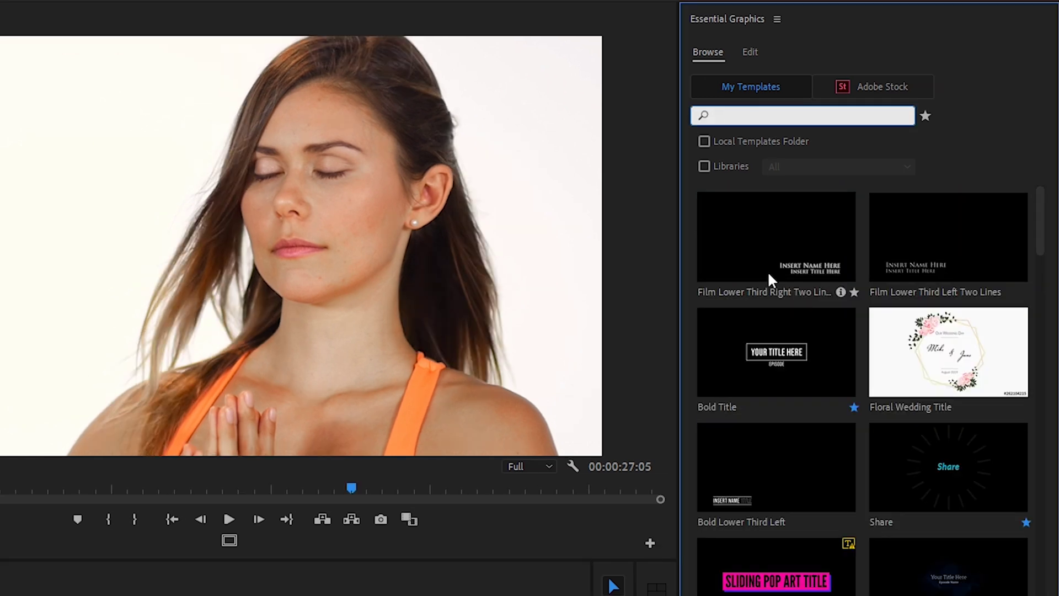
text(lower third)
key(Return)
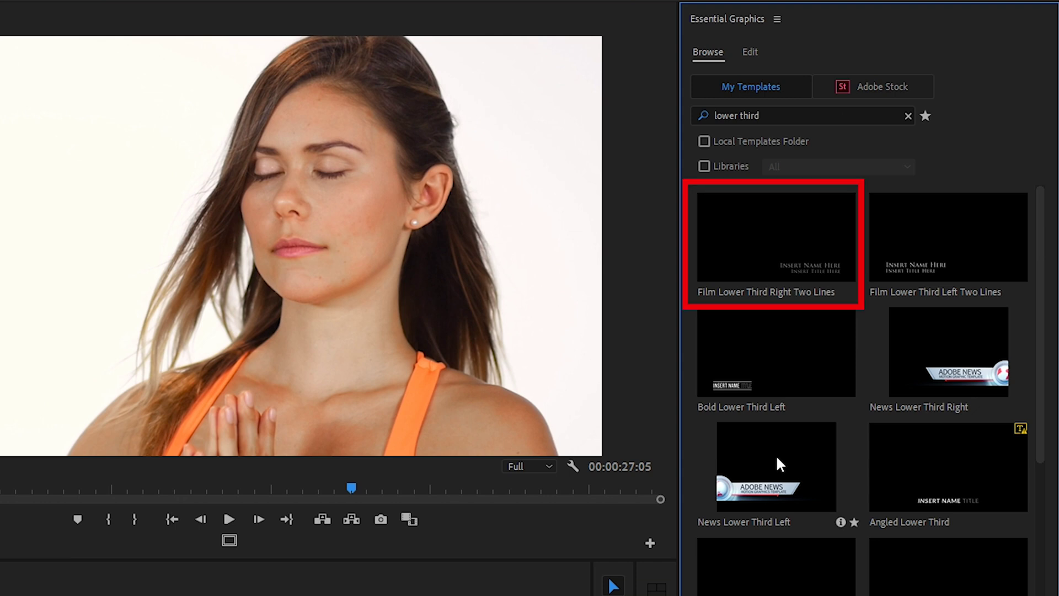
Place Film Lower Third Right Two Lines on V2 and move both text lines lower-left
mouse_move(762, 276)
drag(774, 259, 413, 491)
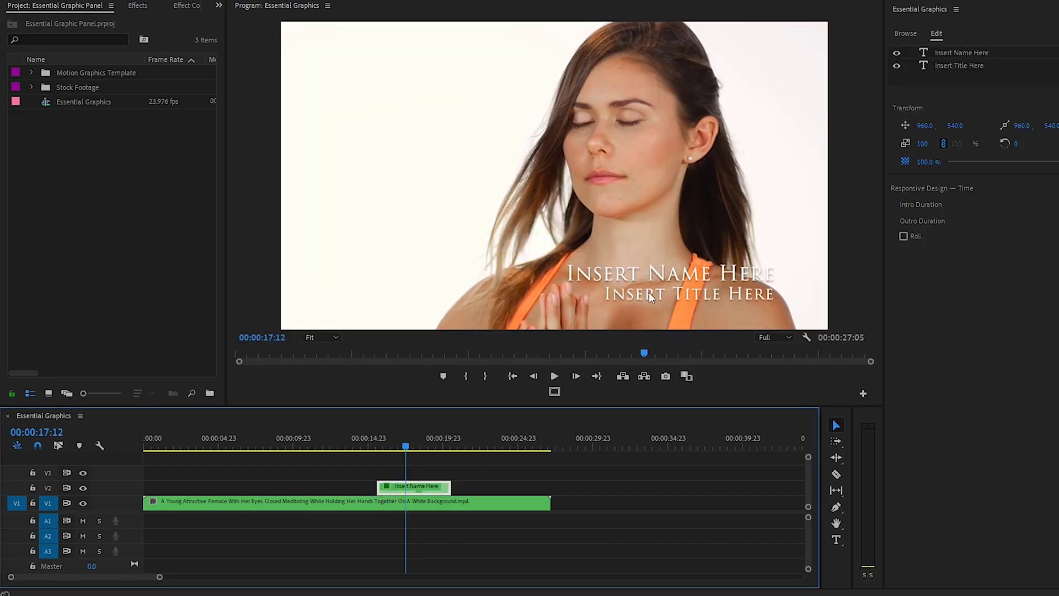
click(665, 268)
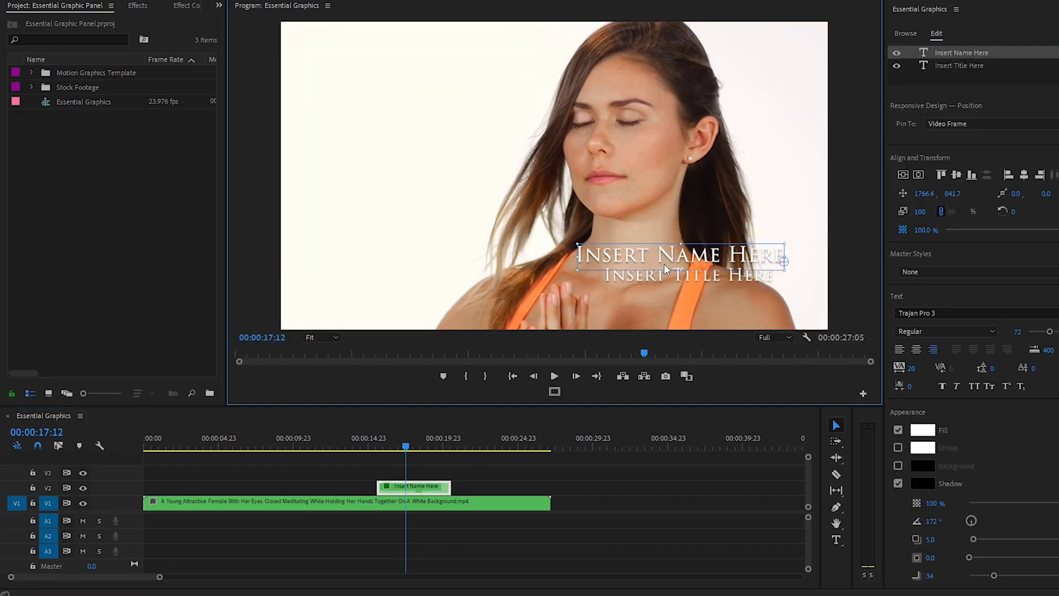
shift+click(666, 274)
mouse_move(666, 274)
mouse_down()
mouse_move(406, 300)
mouse_move(392, 290)
mouse_up()
click(340, 300)
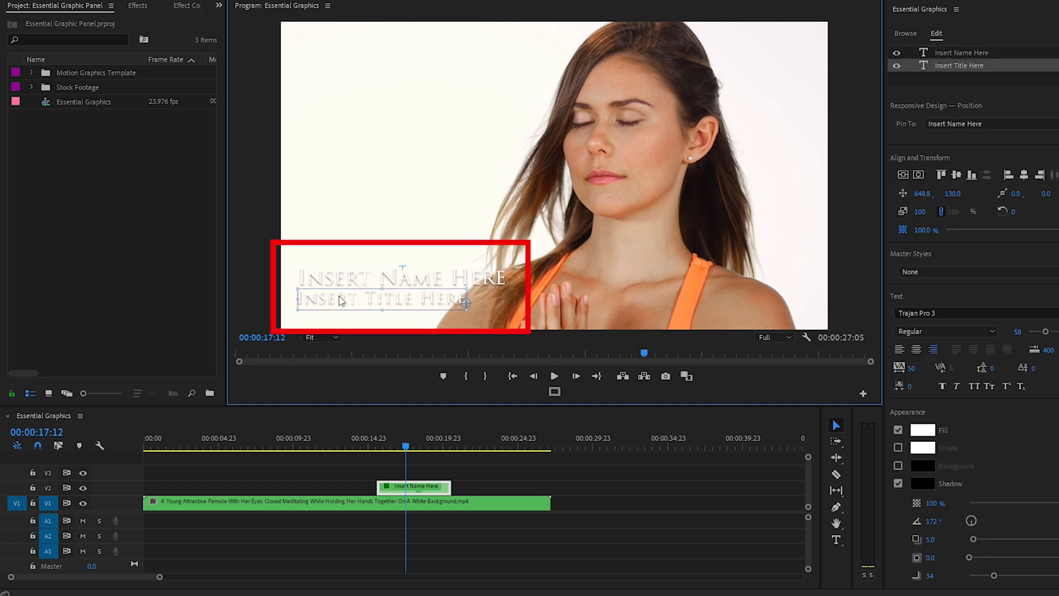
Add the Classic Title template to V2 above the yoga clip and select it
click(386, 218)
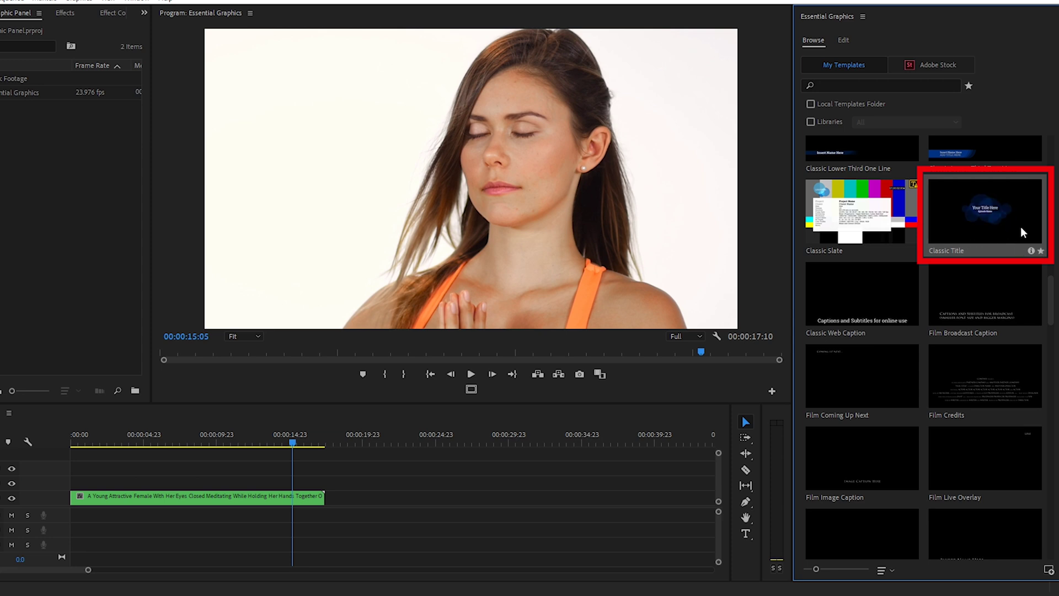
drag(1005, 230, 305, 489)
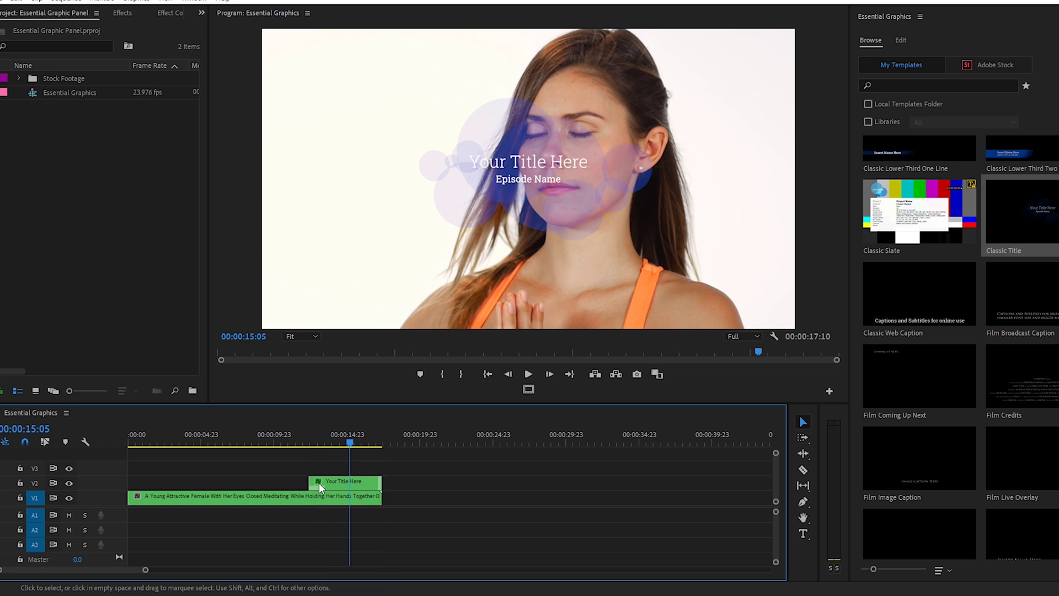
click(321, 488)
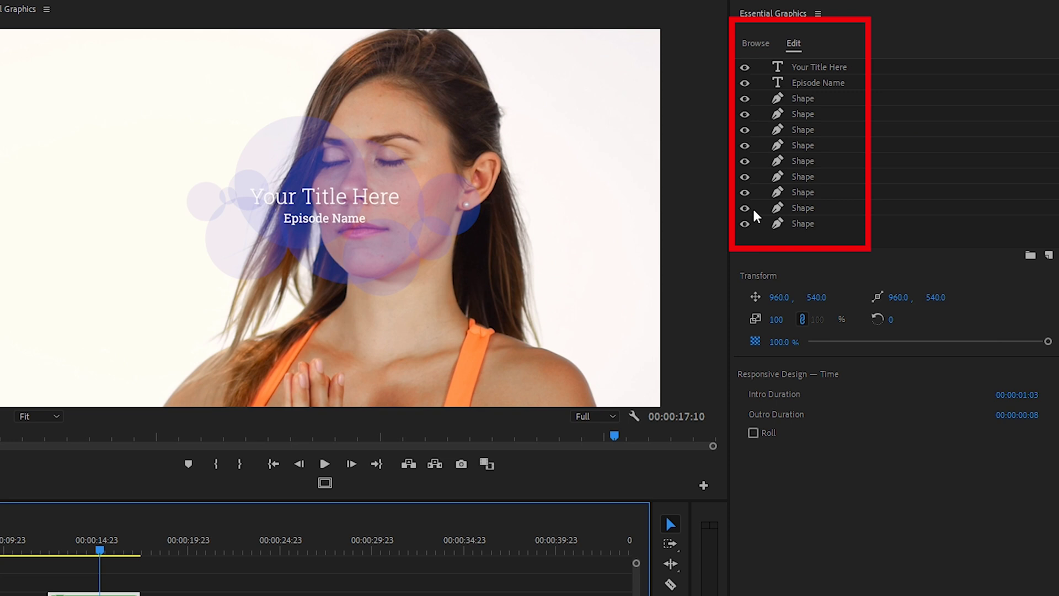
Toggle the first, sixth and seventh bubble shapes off and back on
click(745, 99)
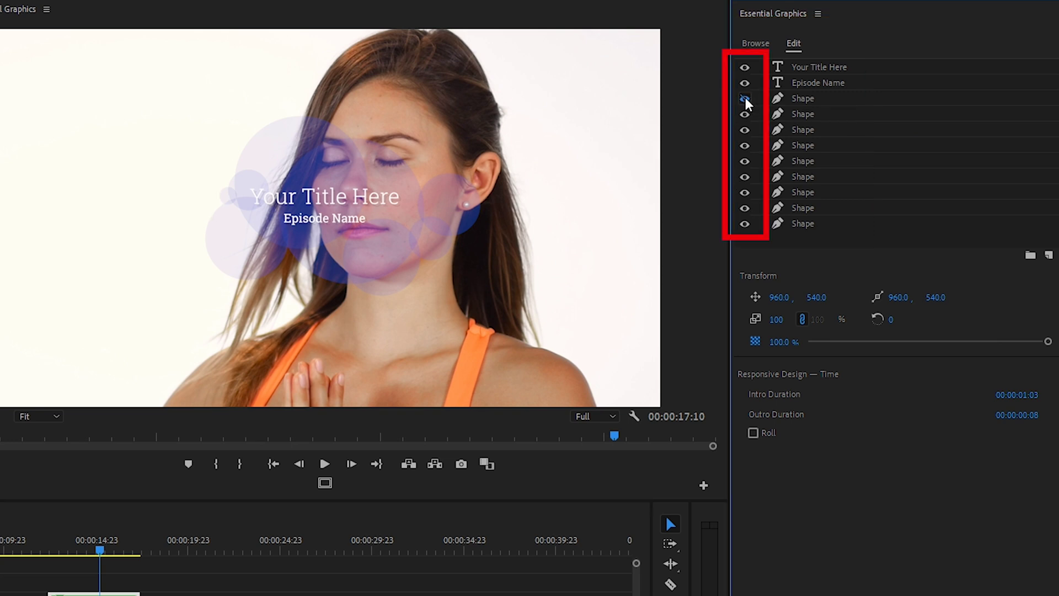
click(745, 99)
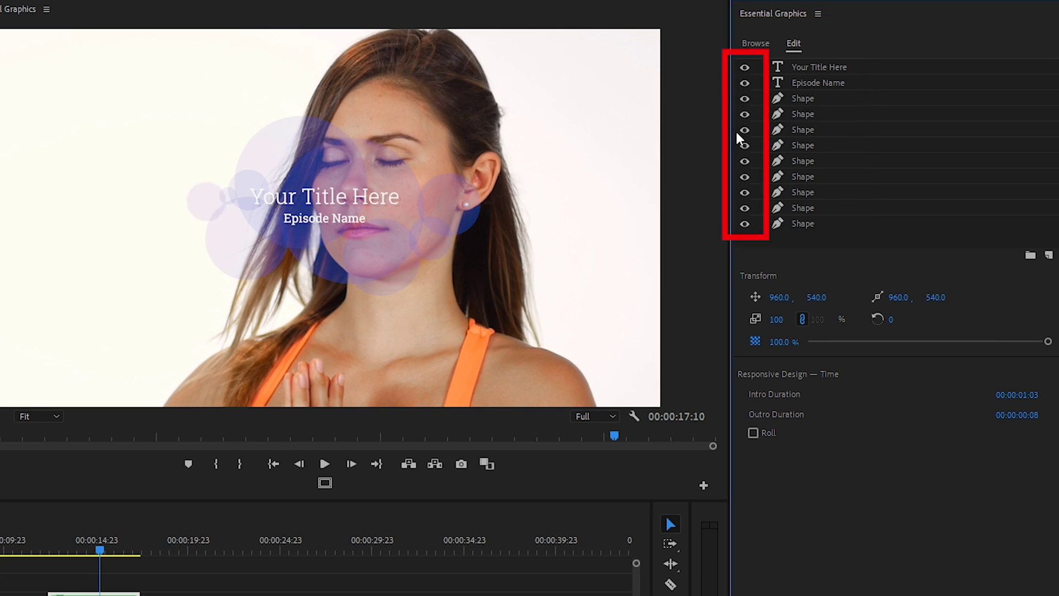
click(744, 161)
click(745, 145)
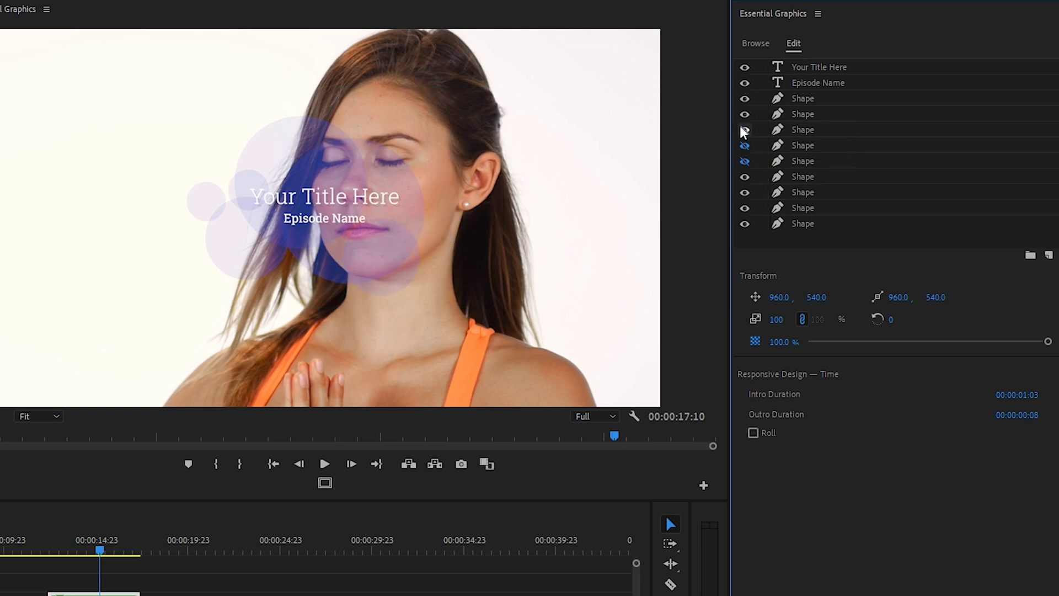
click(744, 145)
click(745, 160)
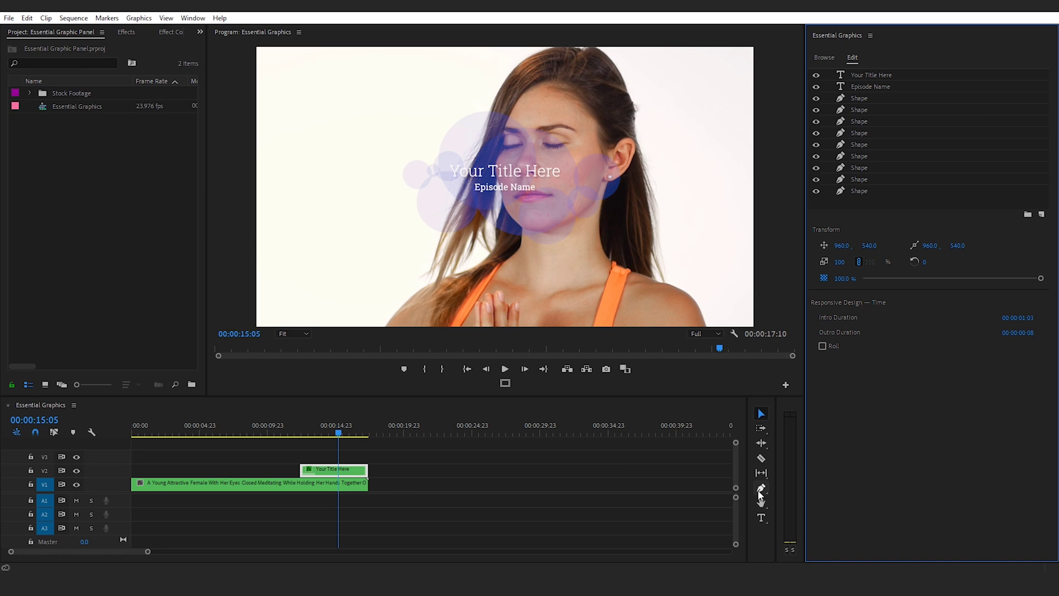
Replace the title text with 'Yoga Class for Beginners' and the subtitle with 'Episode 1'
click(762, 518)
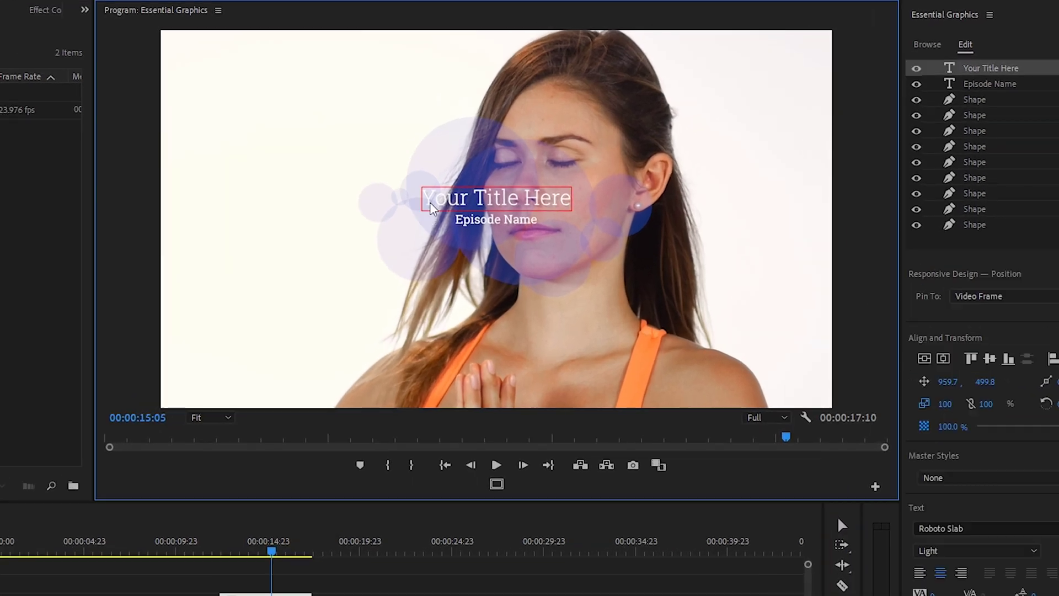
drag(440, 181, 567, 183)
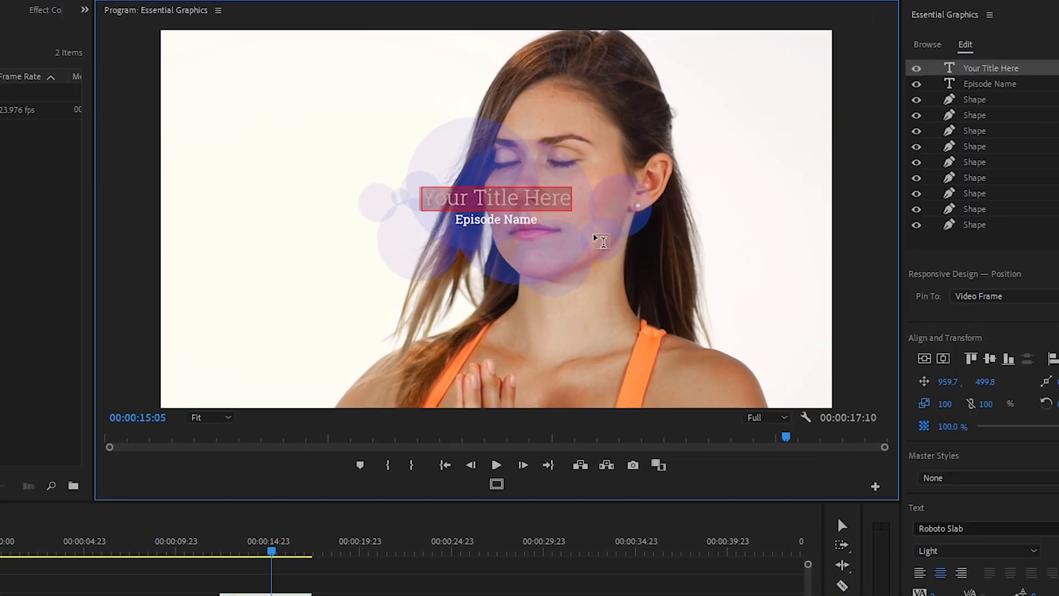
text(Yoga Class for Beginners)
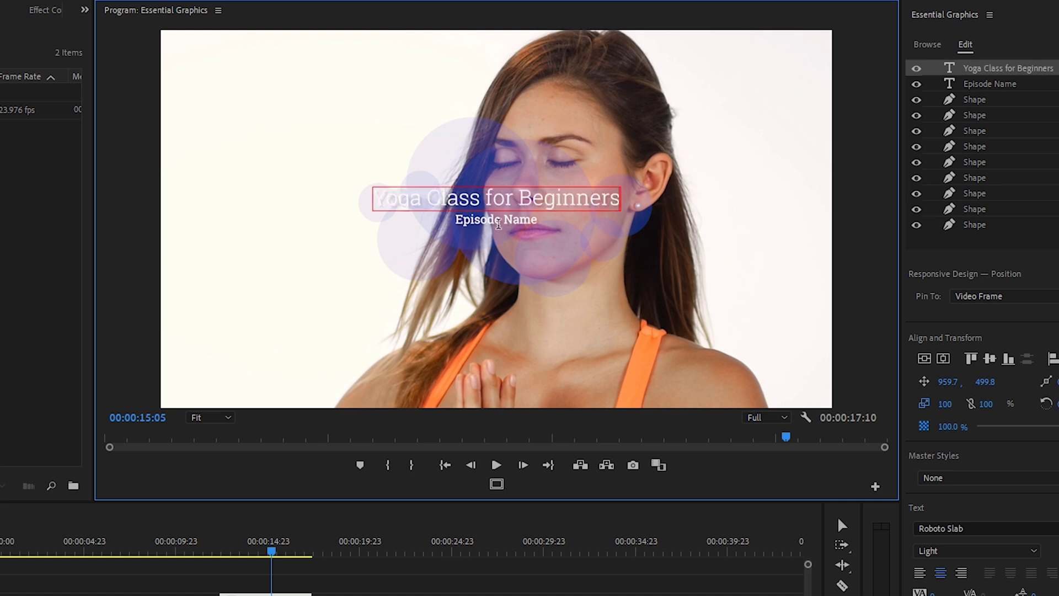
triple_click(552, 223)
text(Episode 1)
Set the main title to Josefin Sans Bold at font size 100
triple_click(634, 191)
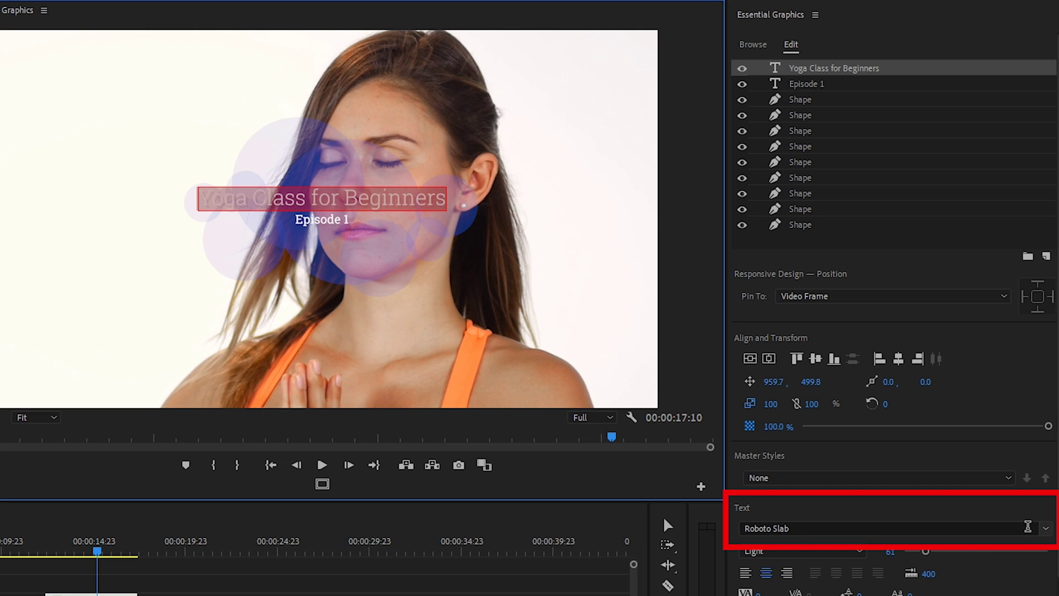
click(1030, 525)
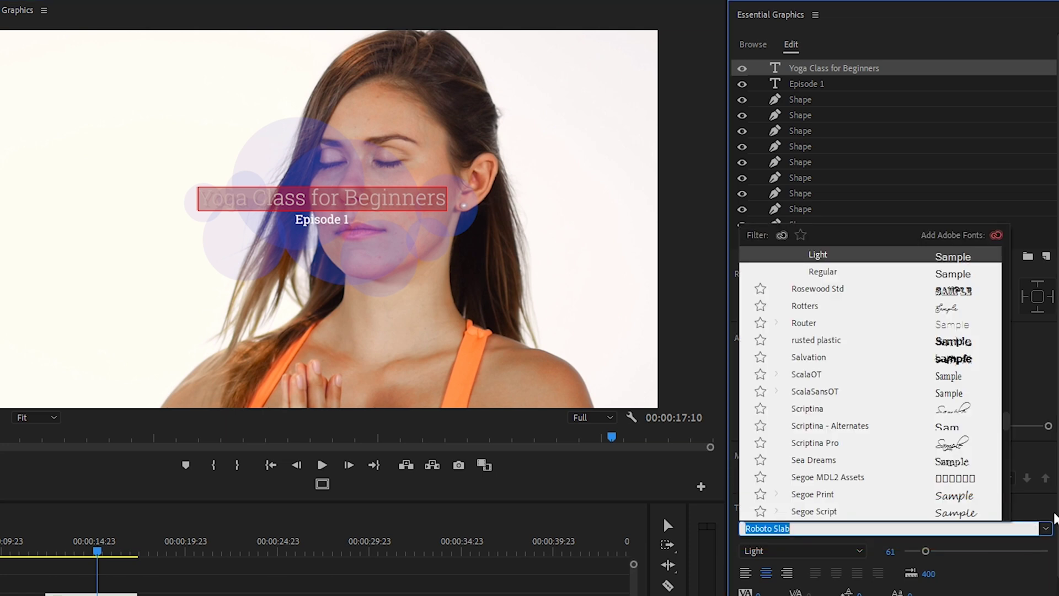
text(Josefin)
click(805, 287)
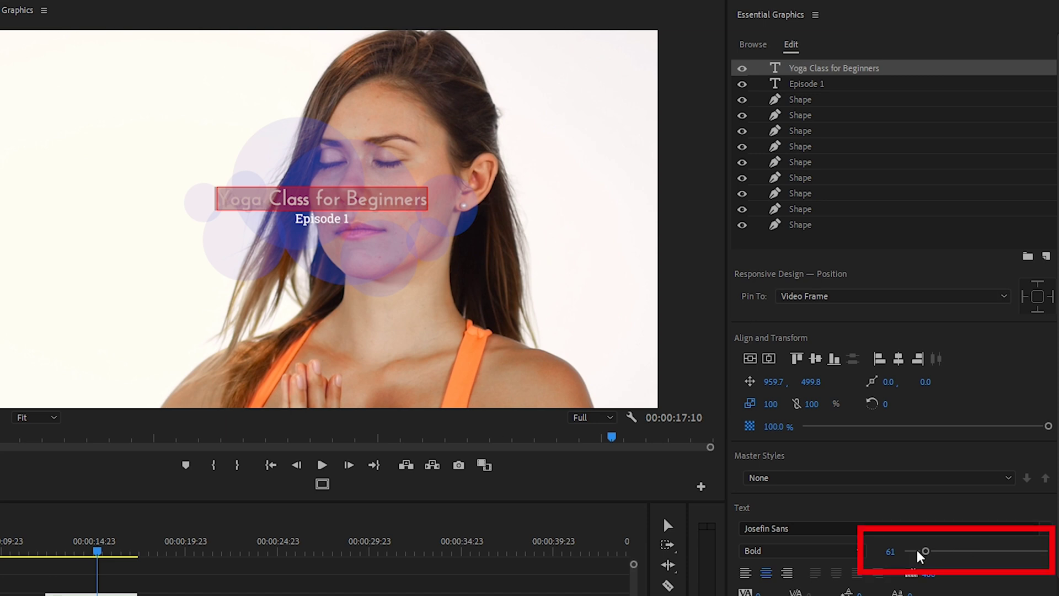
click(885, 551)
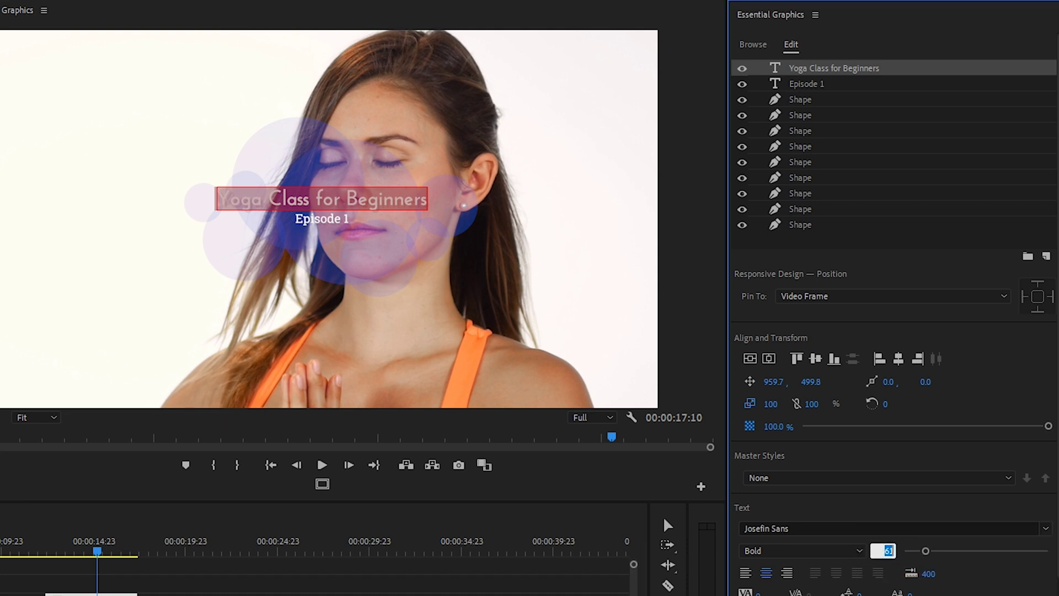
text(100)
key(Return)
click(309, 223)
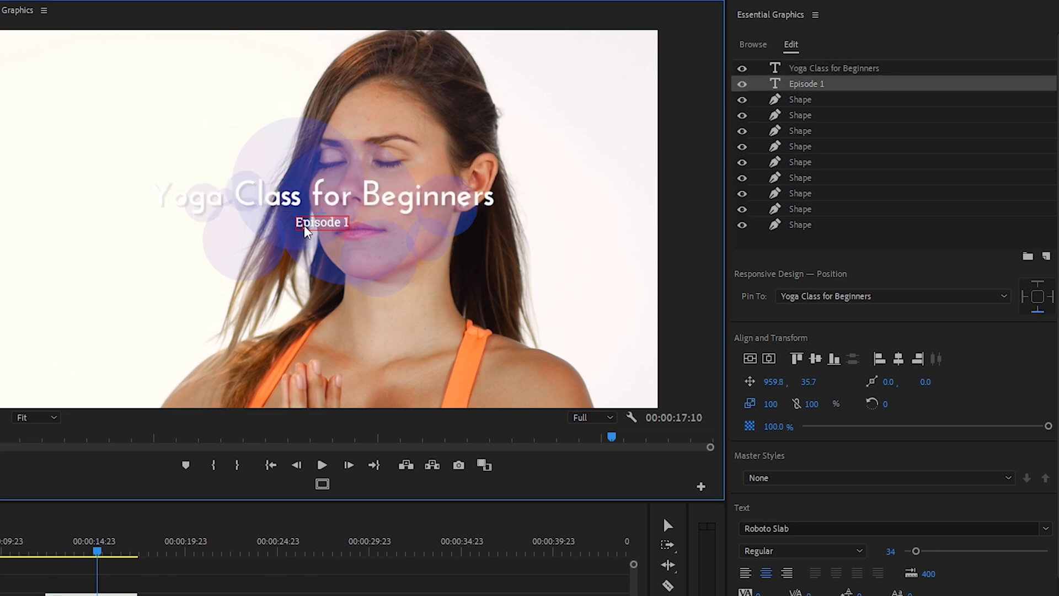
Set the Episode 1 subtitle to Josefin Sans and enlarge its size
click(825, 528)
text(jo)
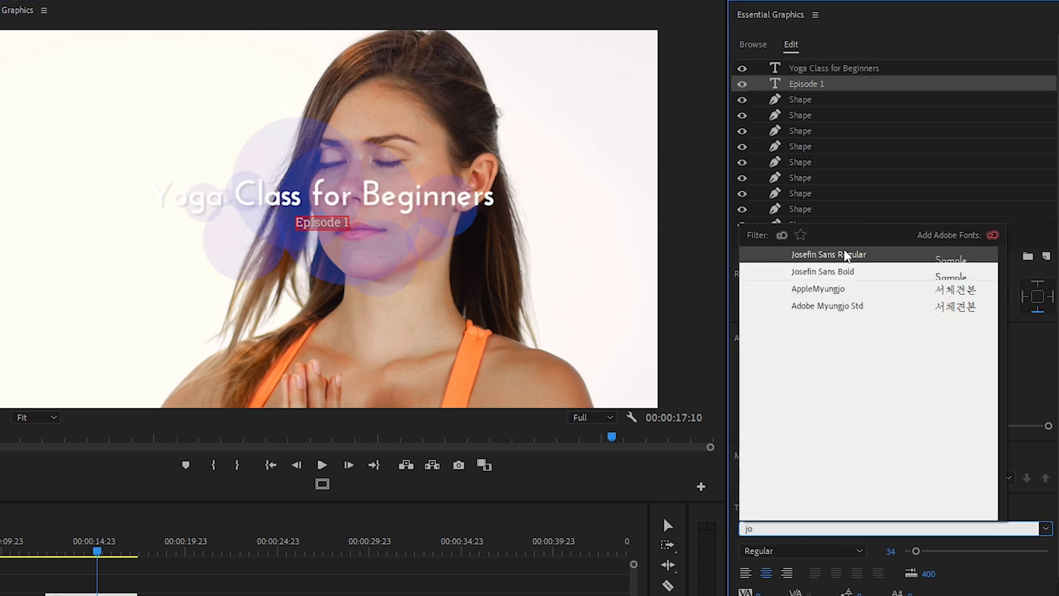
click(846, 253)
drag(916, 550, 936, 552)
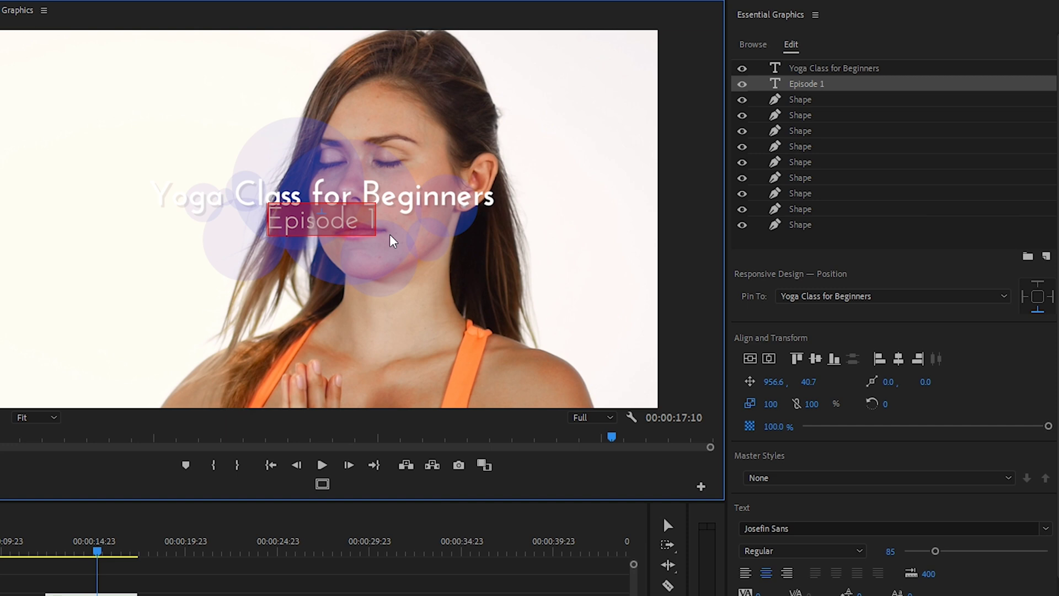
scroll(775, 540, down, 5)
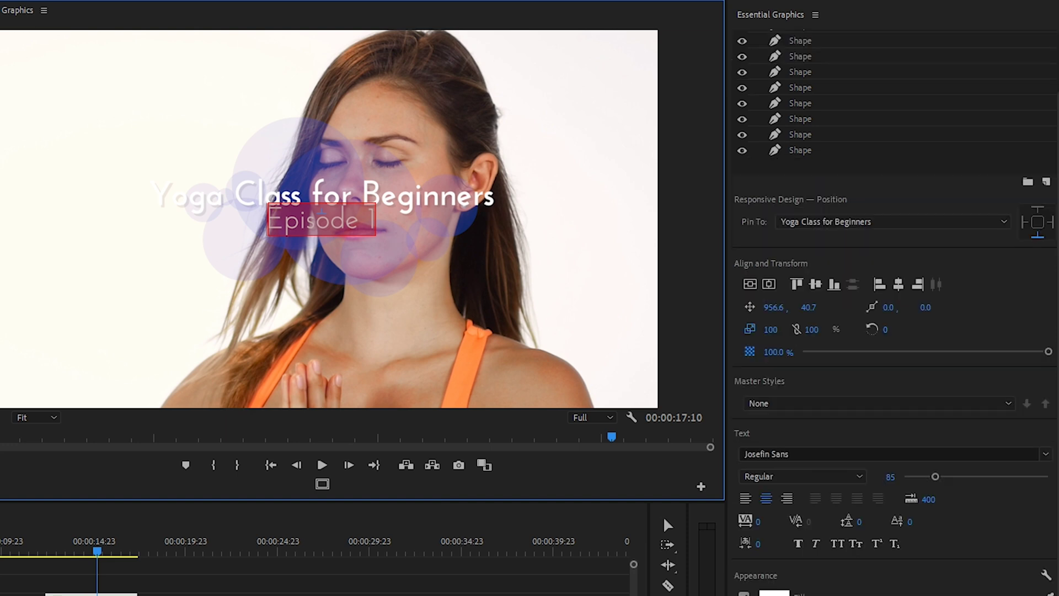
Fill the Episode 1 subtitle with dark blue 084466
click(775, 539)
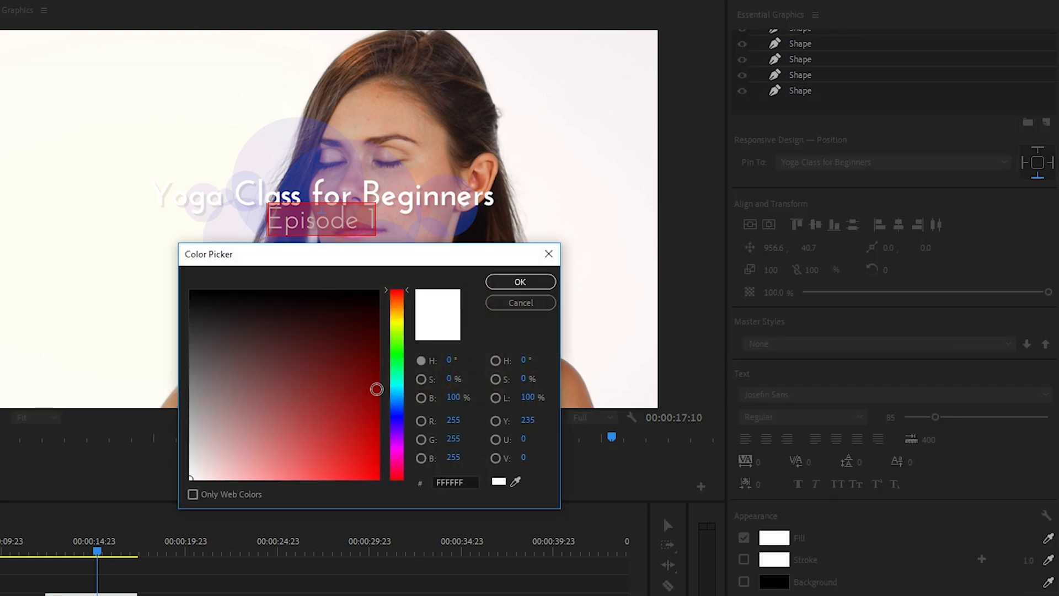
click(397, 406)
drag(396, 407, 397, 397)
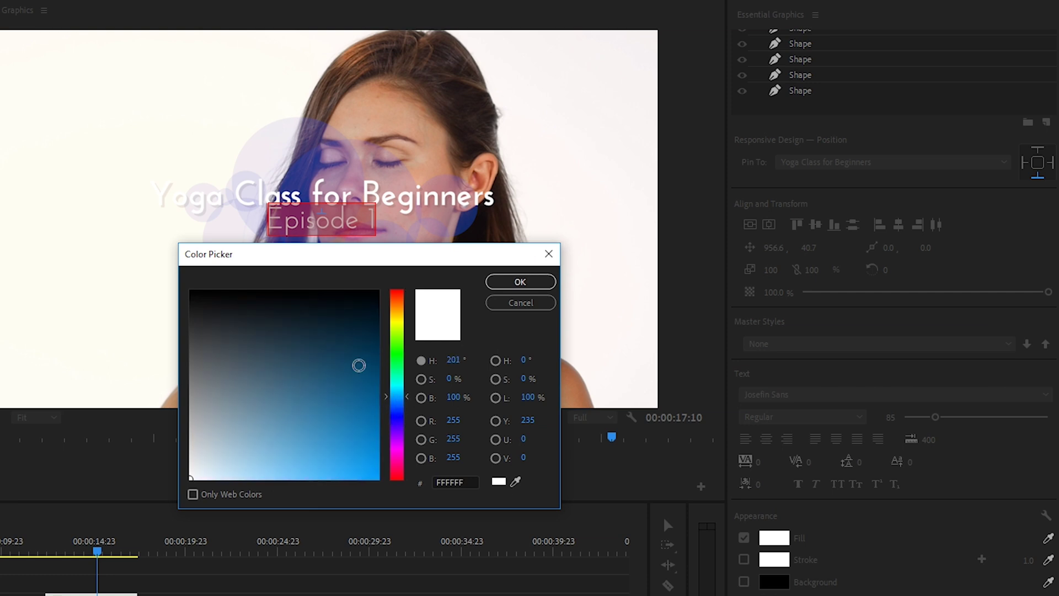
click(363, 365)
double_click(469, 483)
key(ctrl+c)
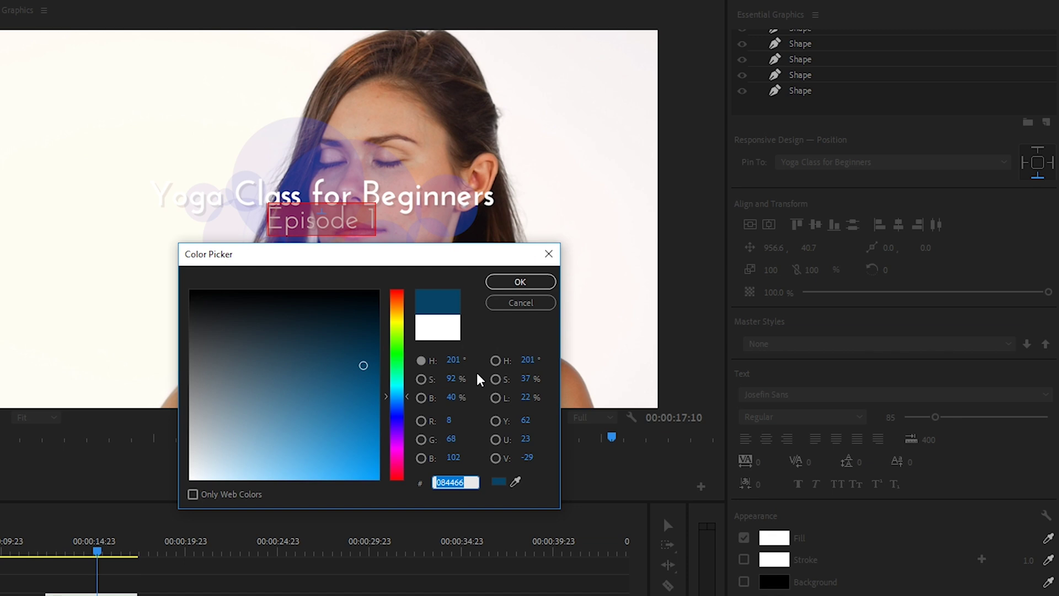
click(503, 284)
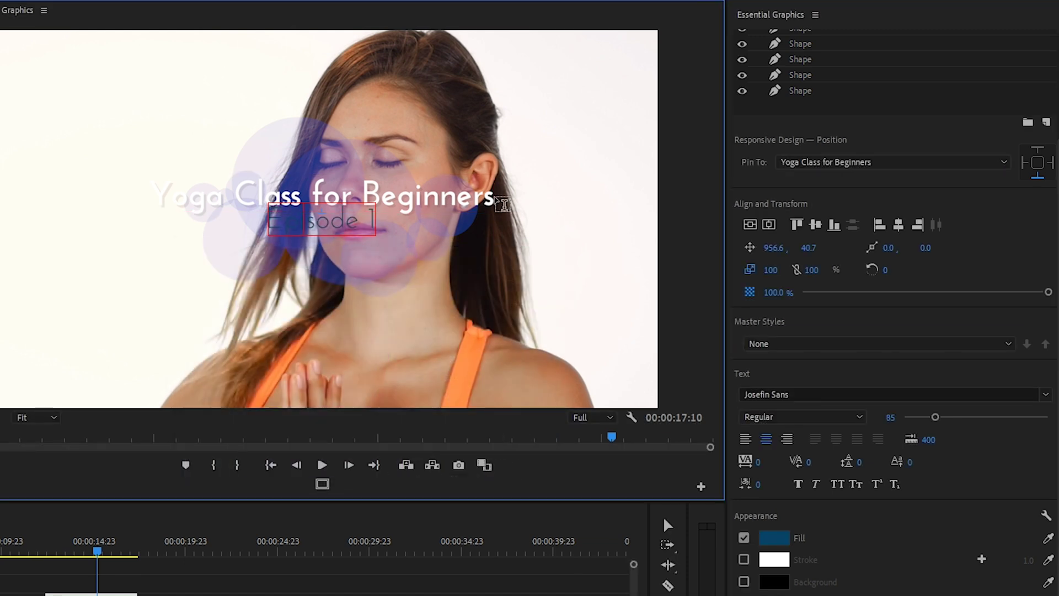
Fill the Yoga Class for Beginners title with the same dark blue 084466
click(491, 200)
click(784, 538)
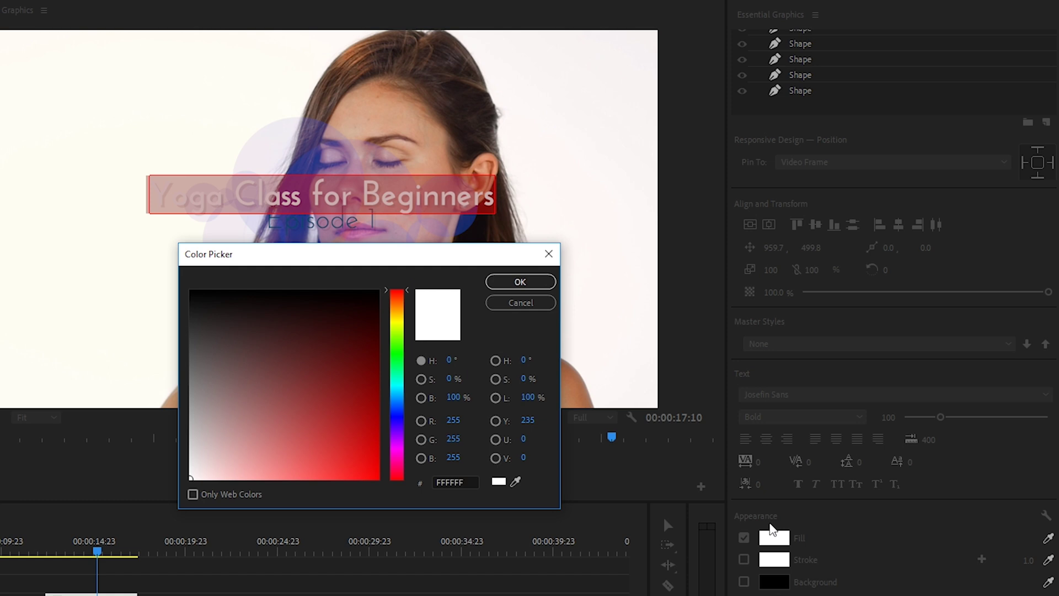
drag(466, 481, 420, 478)
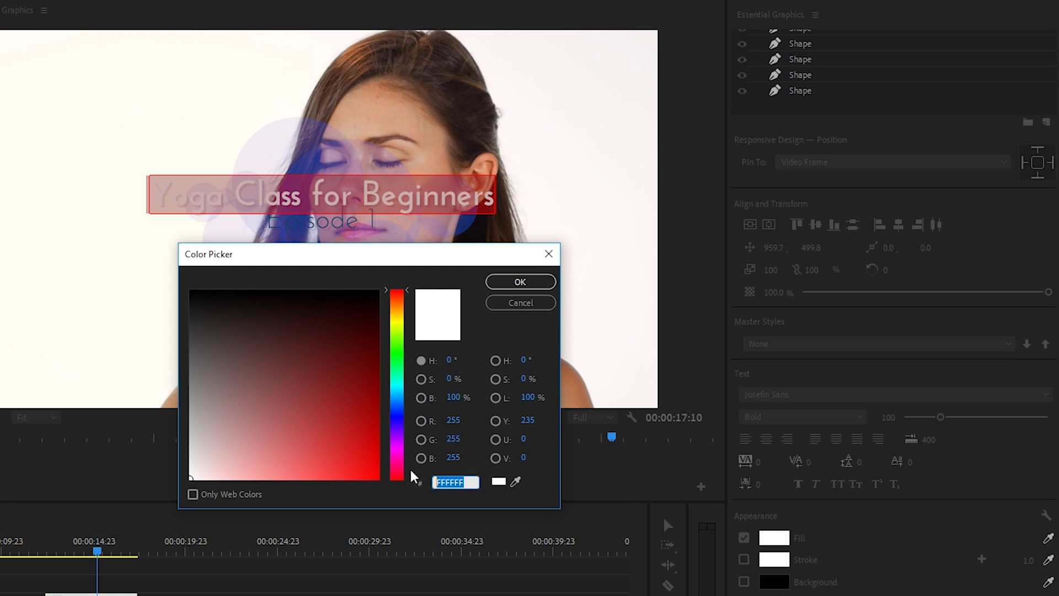
key(ctrl+v)
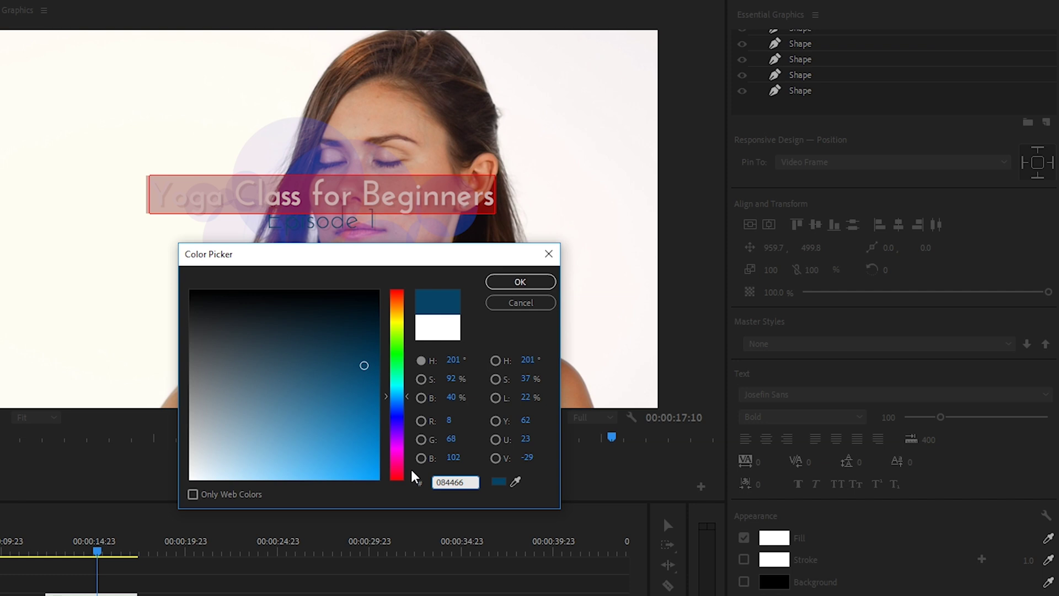
click(520, 282)
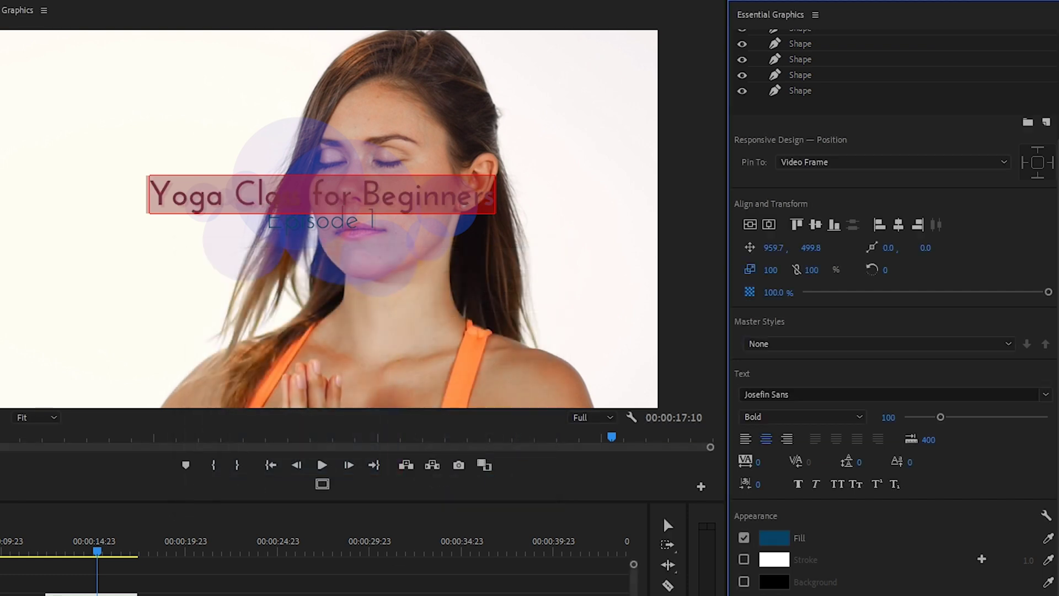
Select only the shape layers and fill them purple A104DB
click(610, 310)
key(ctrl+a)
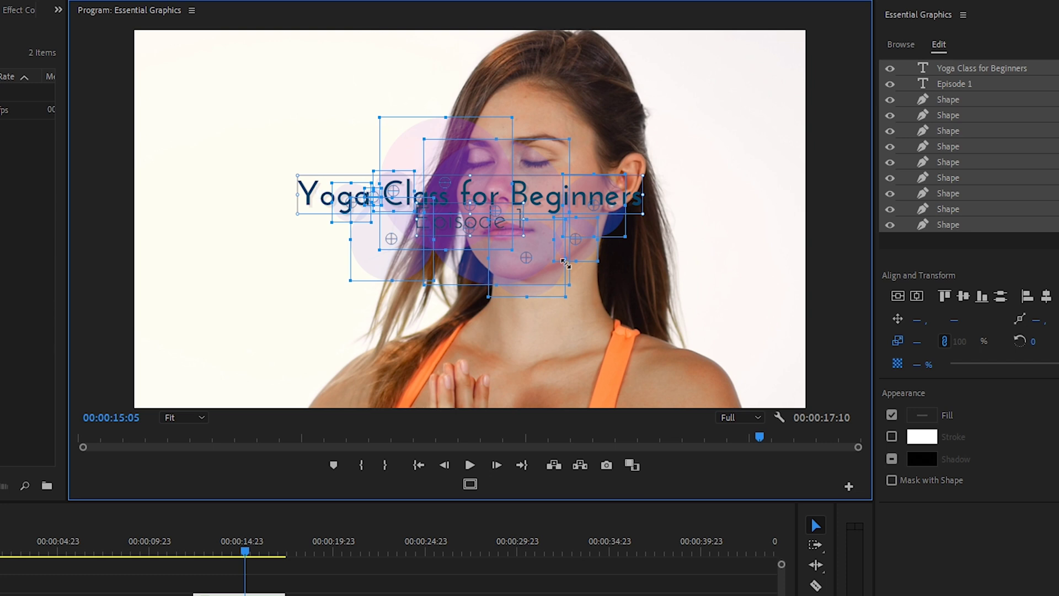
shift+click(312, 200)
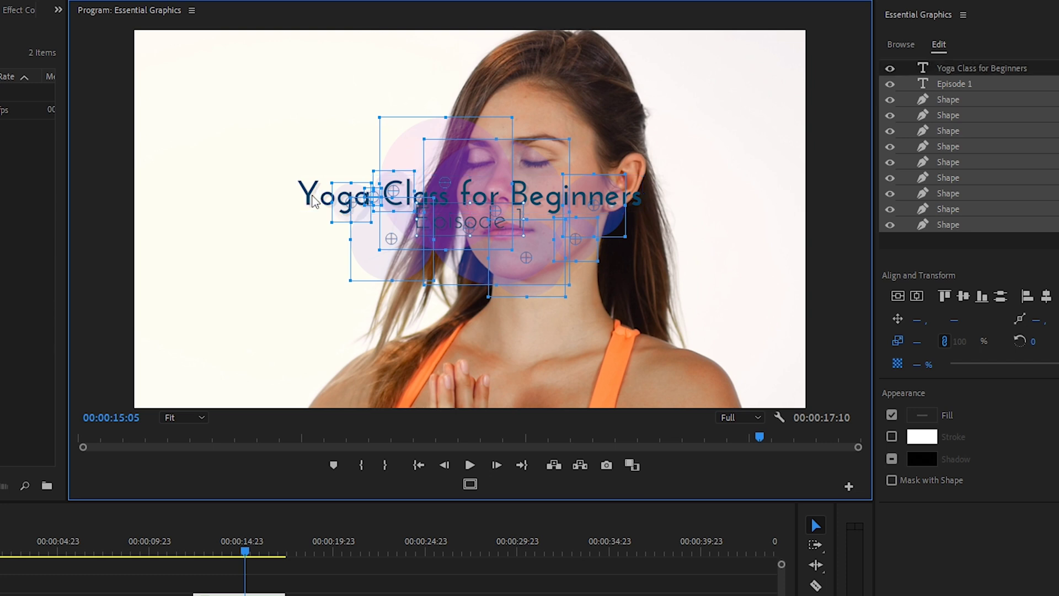
shift+click(464, 228)
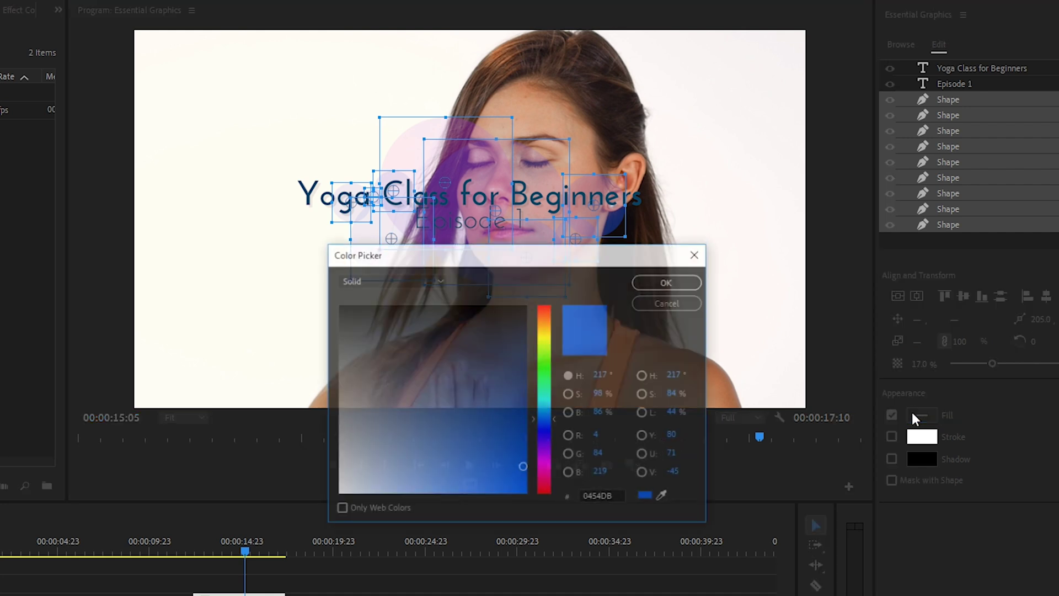
click(546, 454)
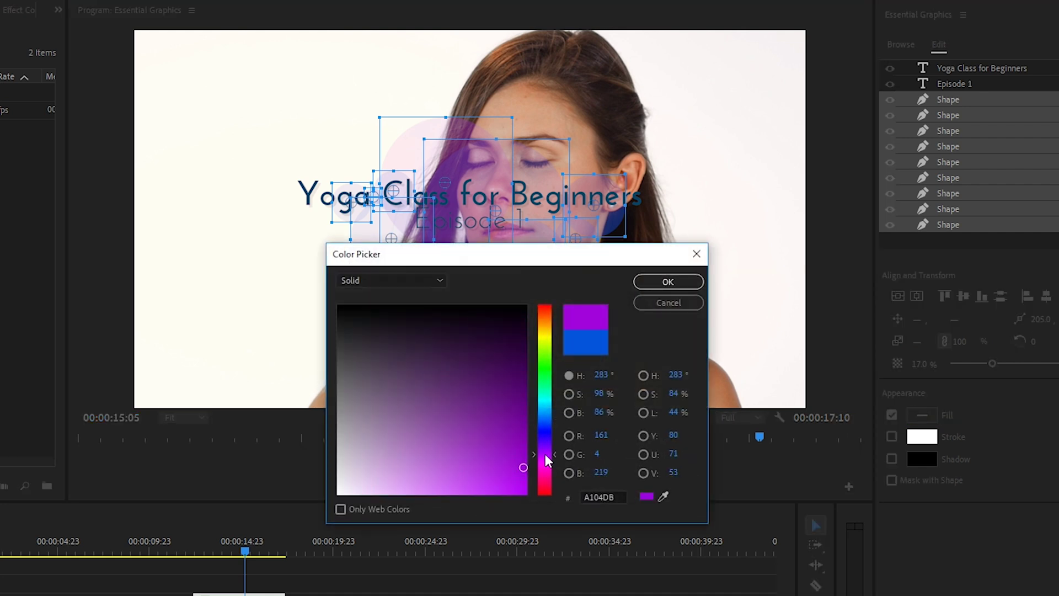
click(664, 282)
click(702, 360)
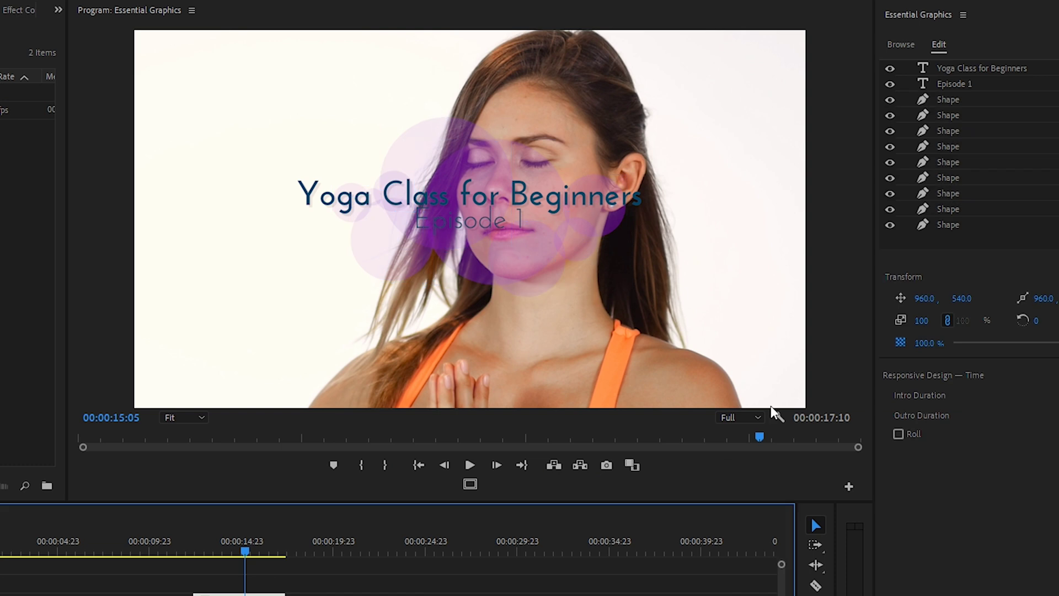
Hide the first, third, fifth and eighth Shape layers
click(889, 99)
click(890, 131)
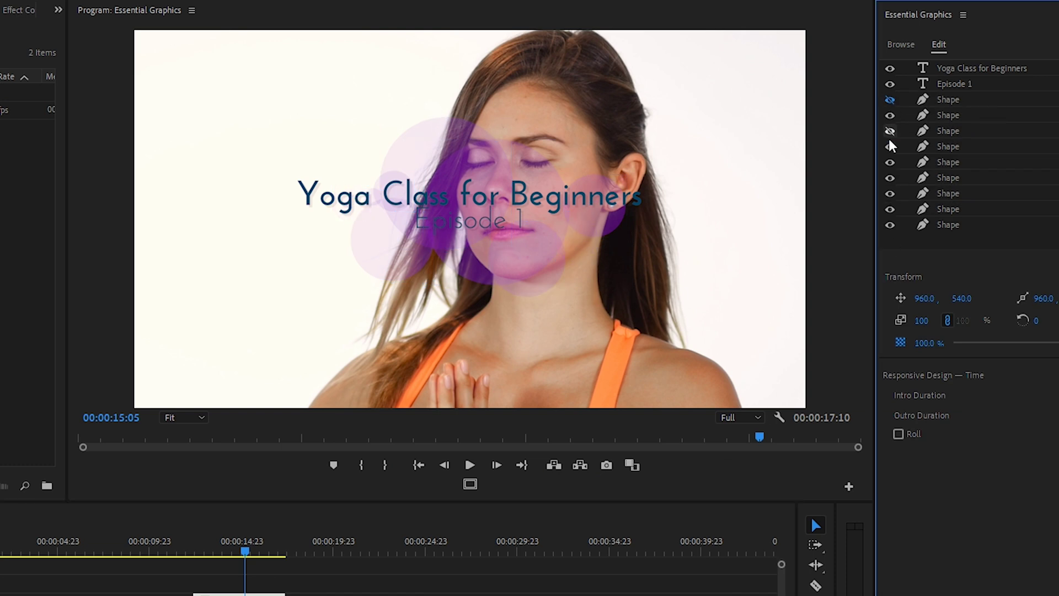
click(890, 162)
click(889, 209)
click(325, 162)
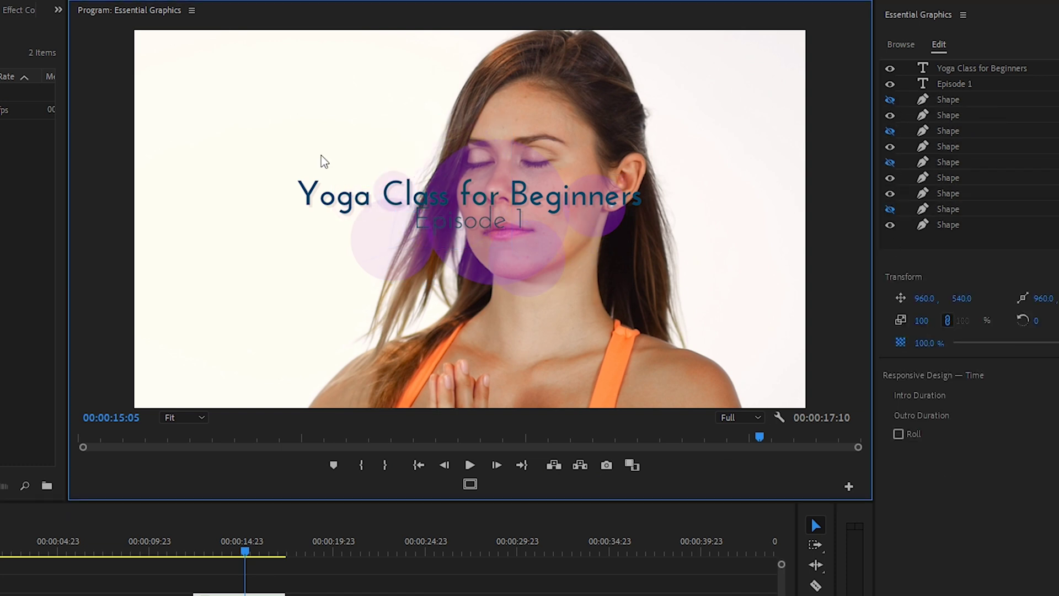
Scale the whole title graphic to 53% and position it in the frame's lower left
key(ctrl+a)
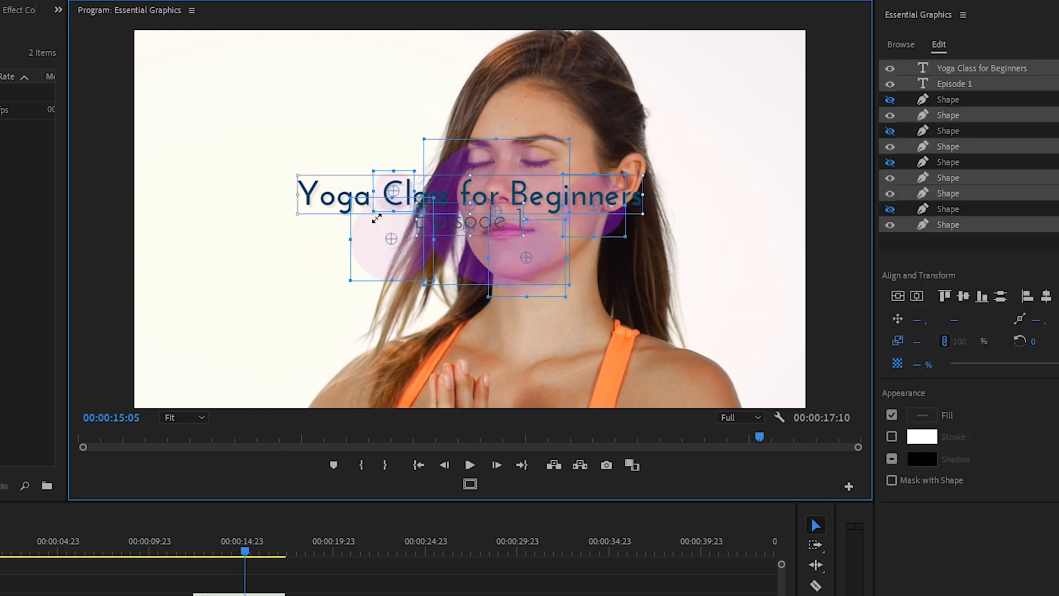
drag(325, 200, 185, 310)
click(295, 574)
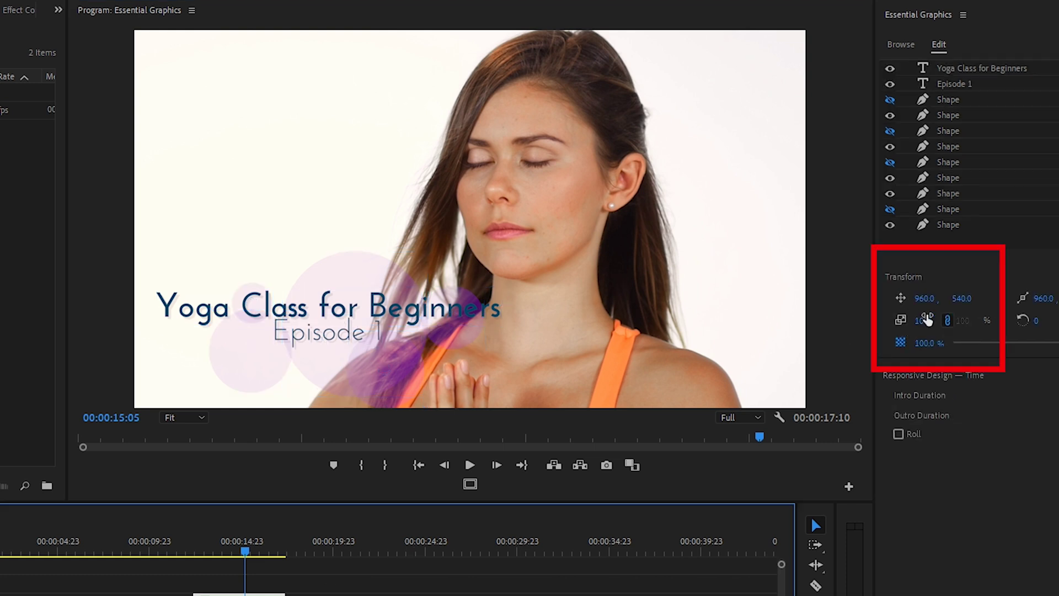
drag(927, 319, 904, 319)
drag(251, 220, 443, 336)
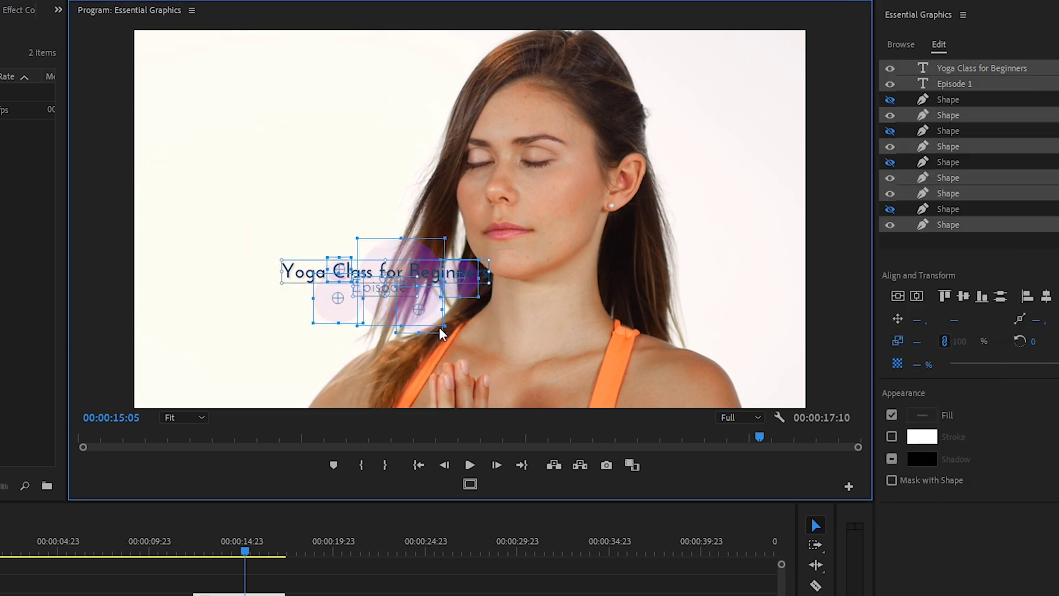
drag(301, 277, 176, 109)
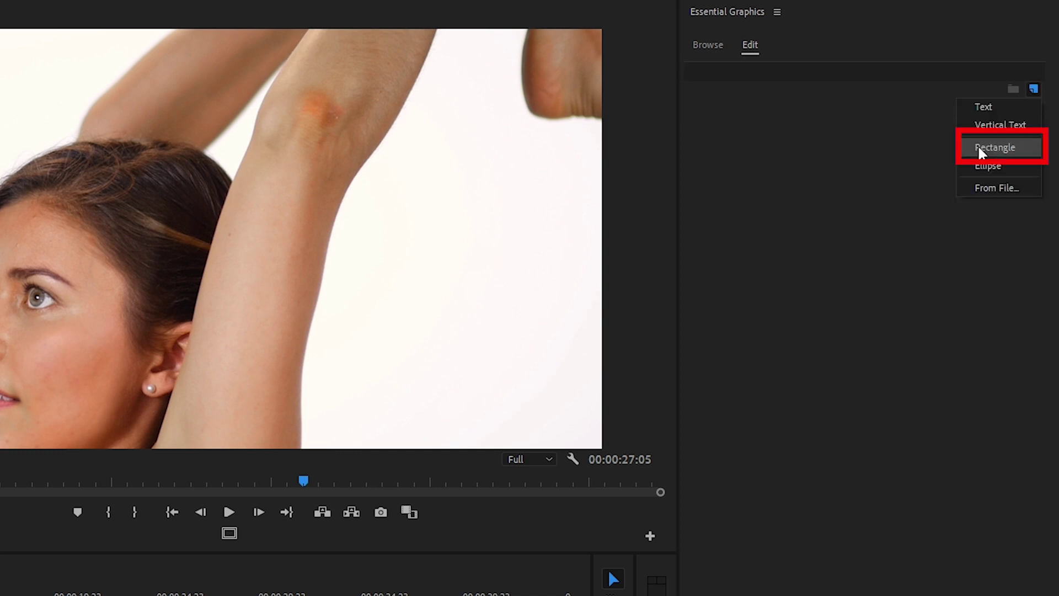
Add a thin purple rectangle bar at lower right and extend the V2 graphic clip both ways
click(978, 148)
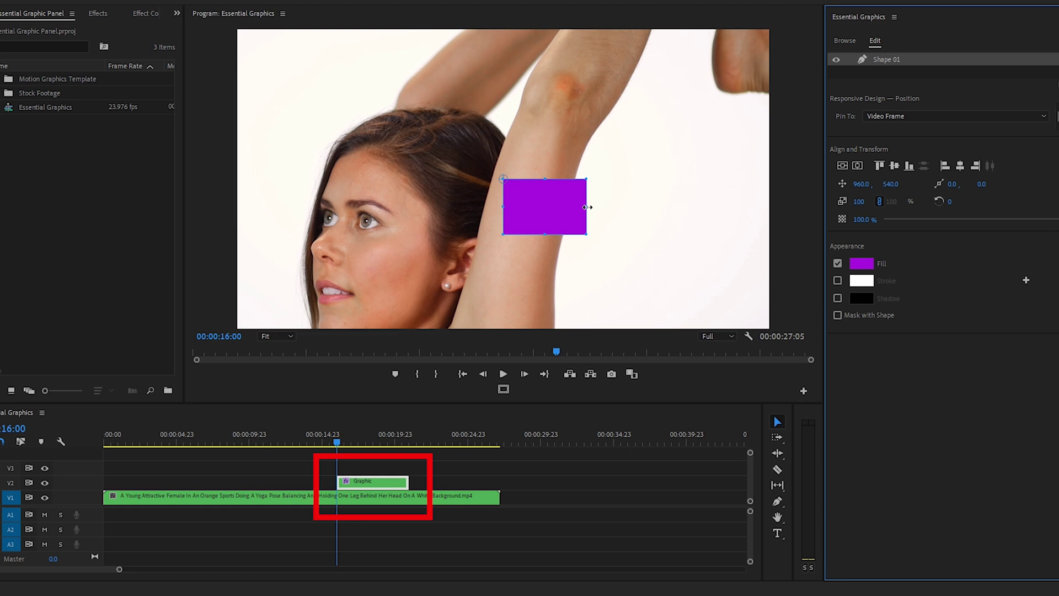
drag(586, 207, 697, 206)
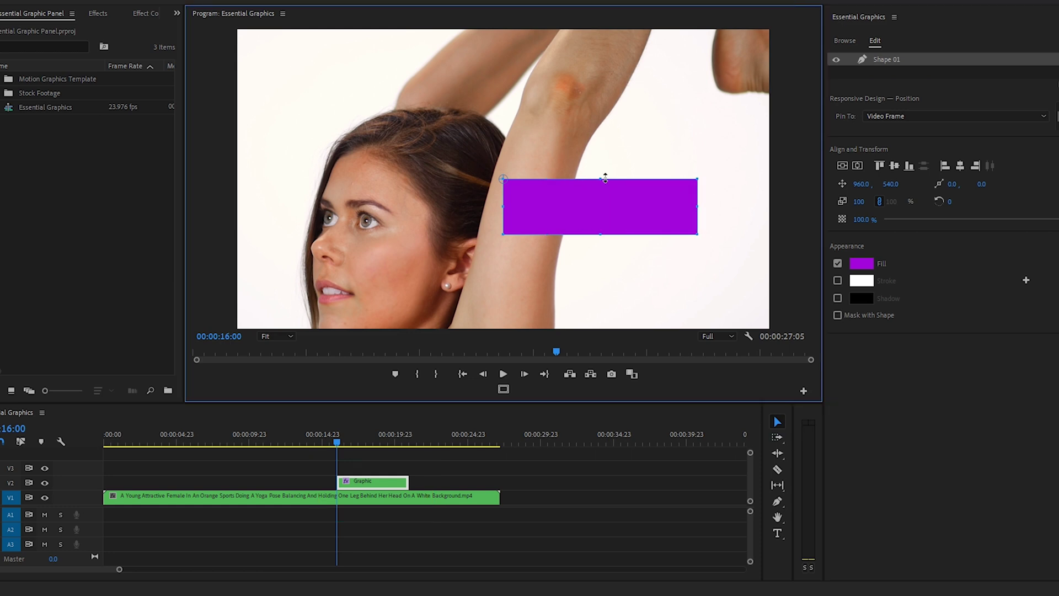
drag(602, 180, 605, 208)
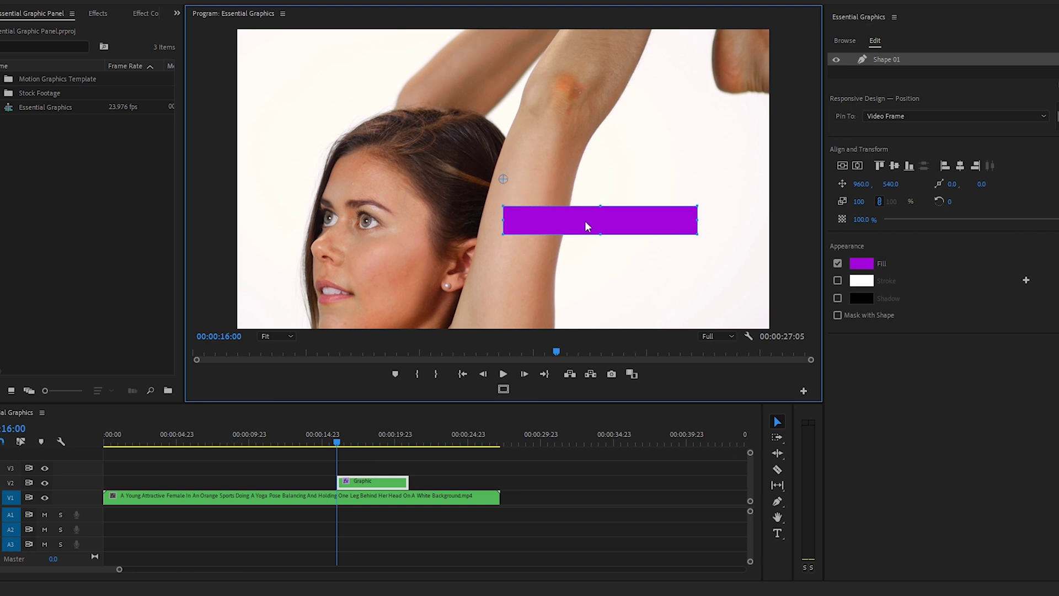
drag(586, 224, 643, 294)
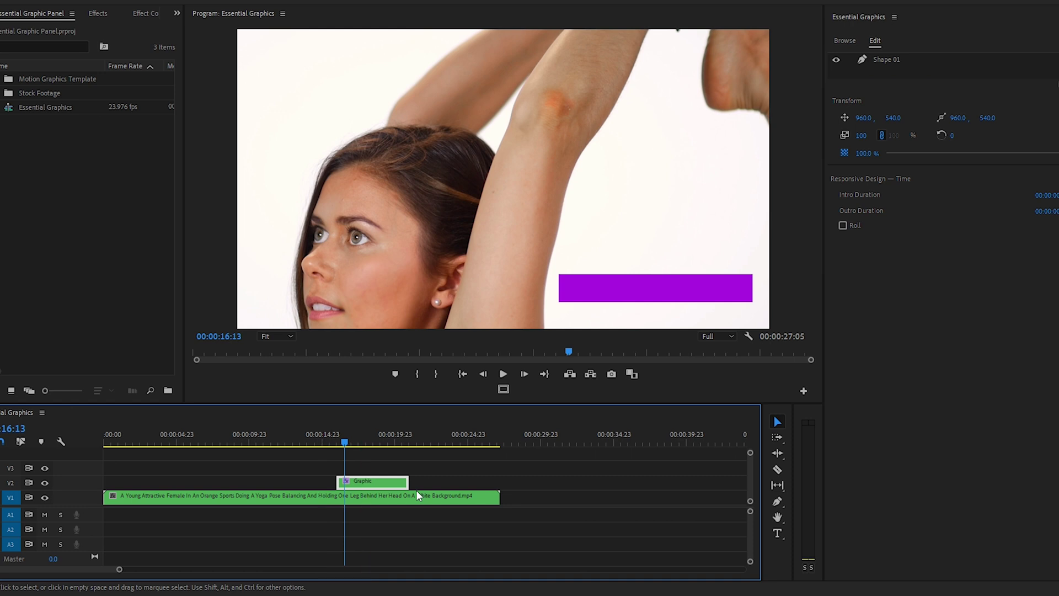
drag(408, 481, 499, 482)
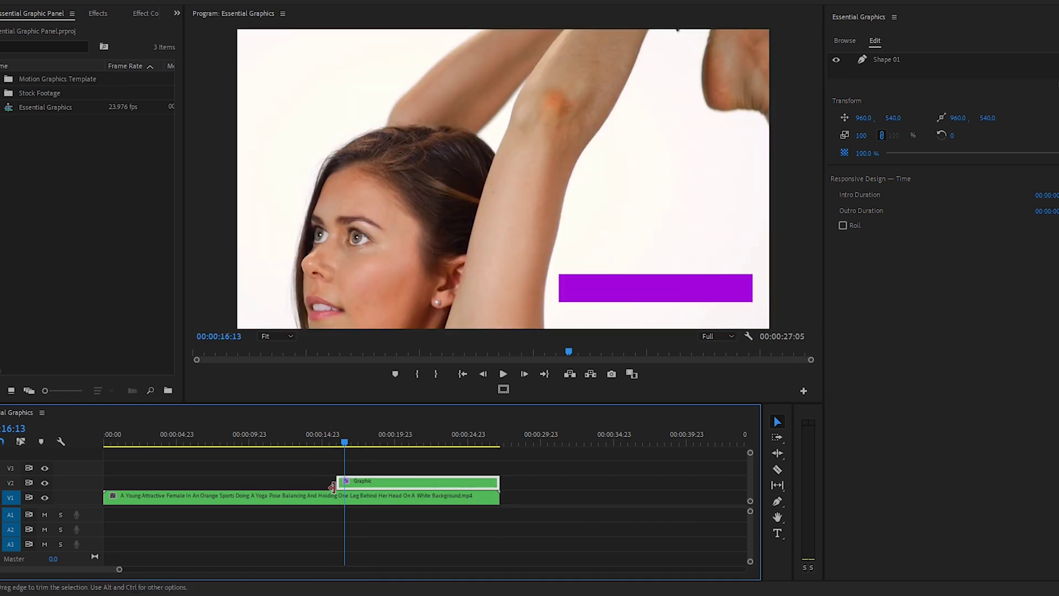
drag(338, 482, 257, 482)
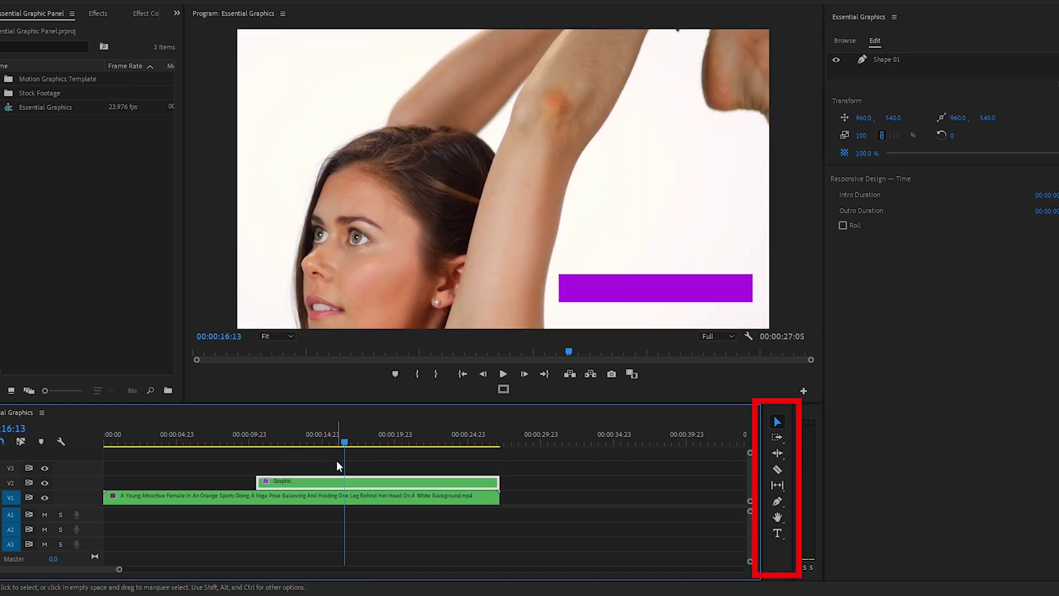
Add 'Yoga Instructor' text and move it down onto the purple bar
click(778, 533)
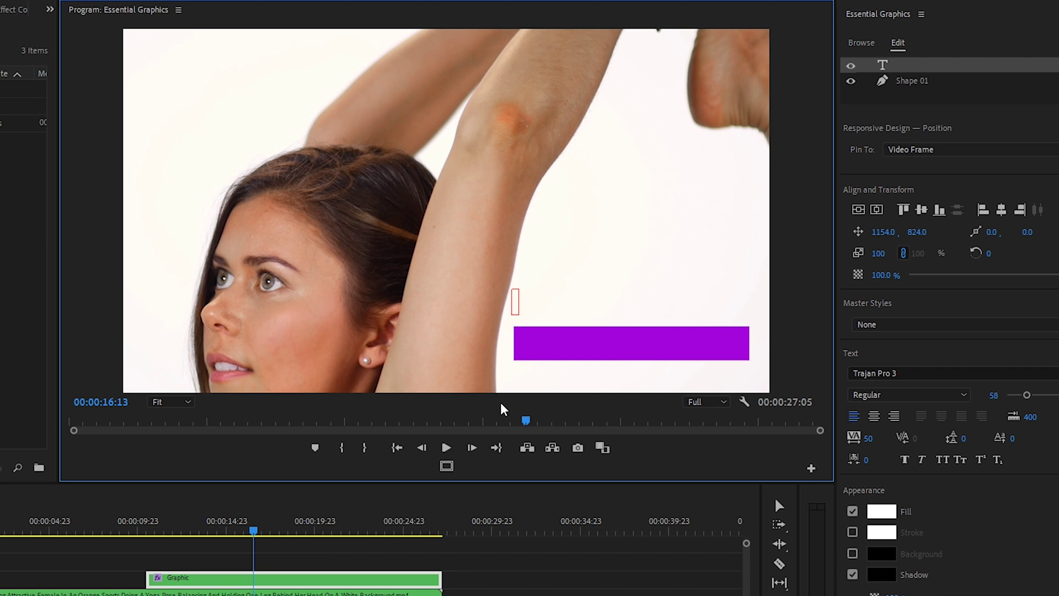
text(Yoga In)
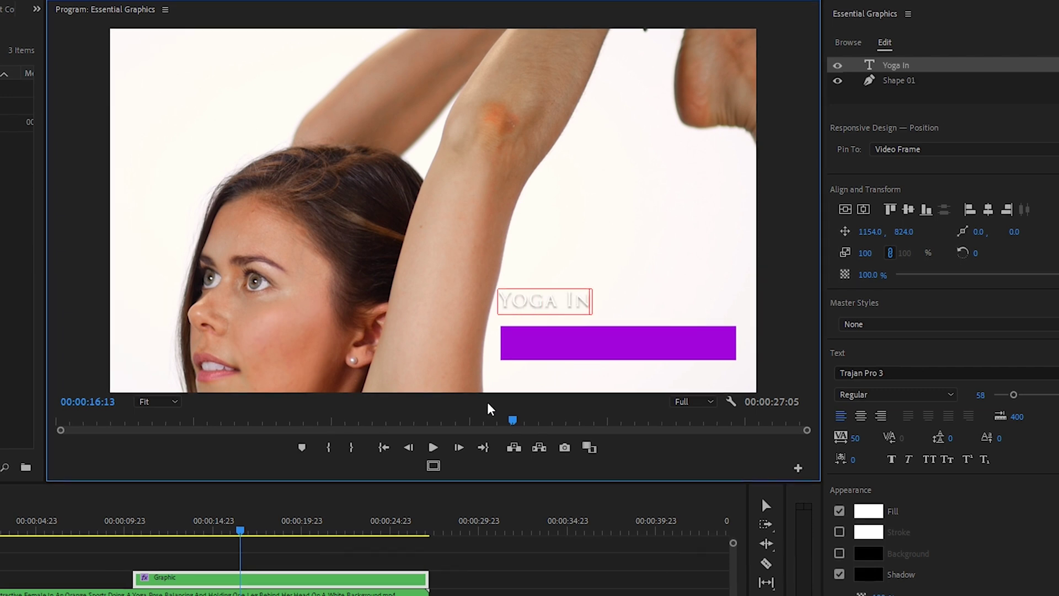
text(structor)
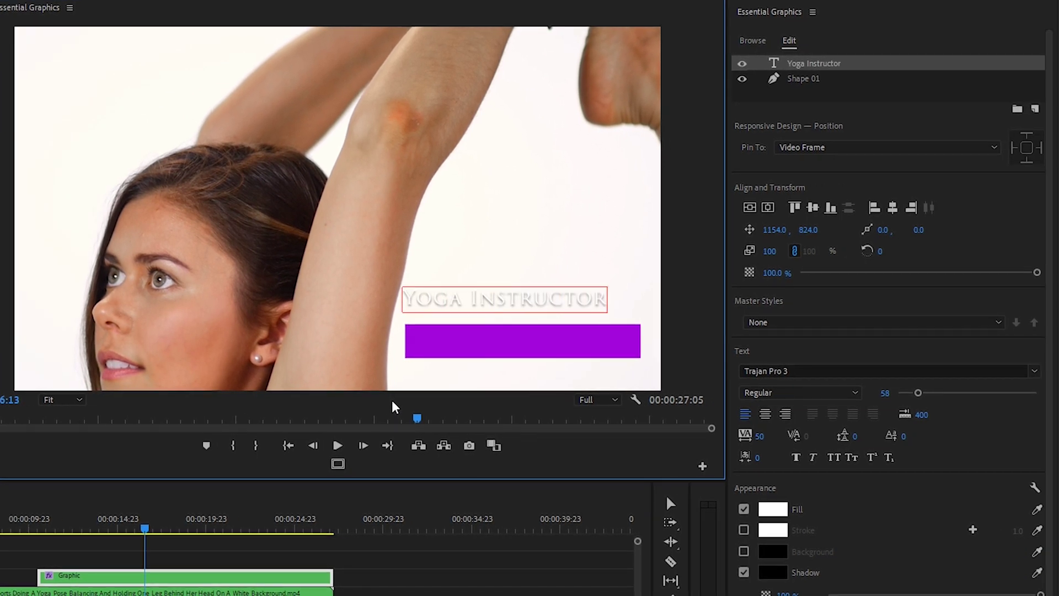
click(803, 76)
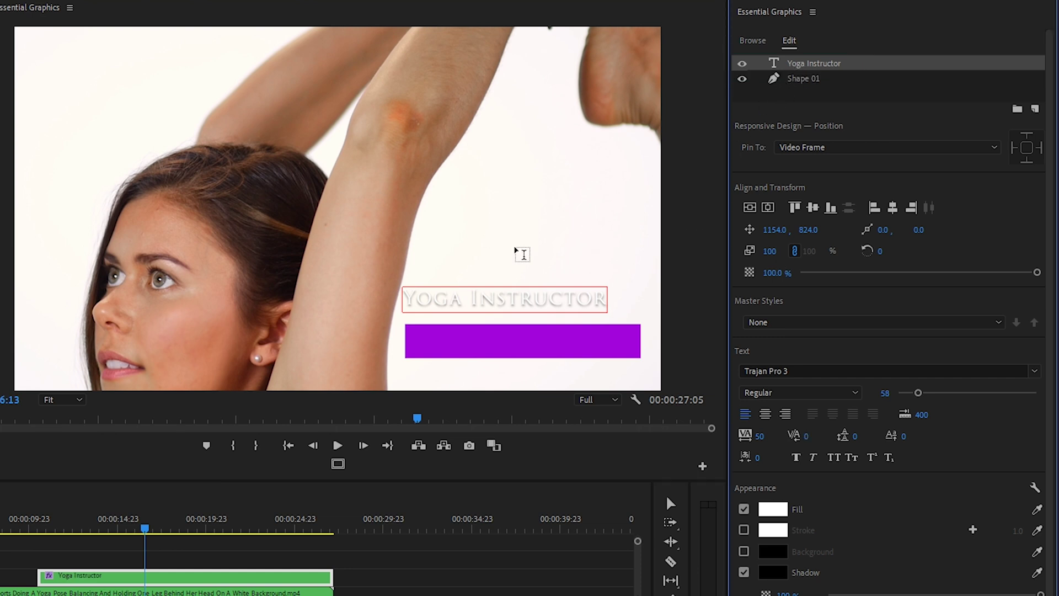
click(672, 503)
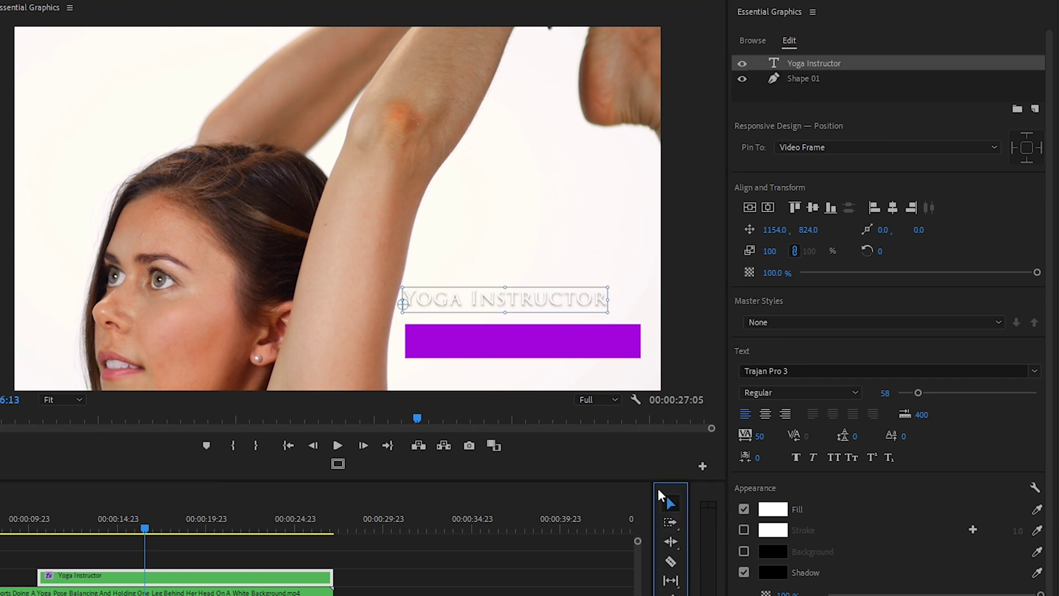
drag(473, 303, 487, 346)
Tighten the purple bar's left, right and bottom edges around the text
click(412, 351)
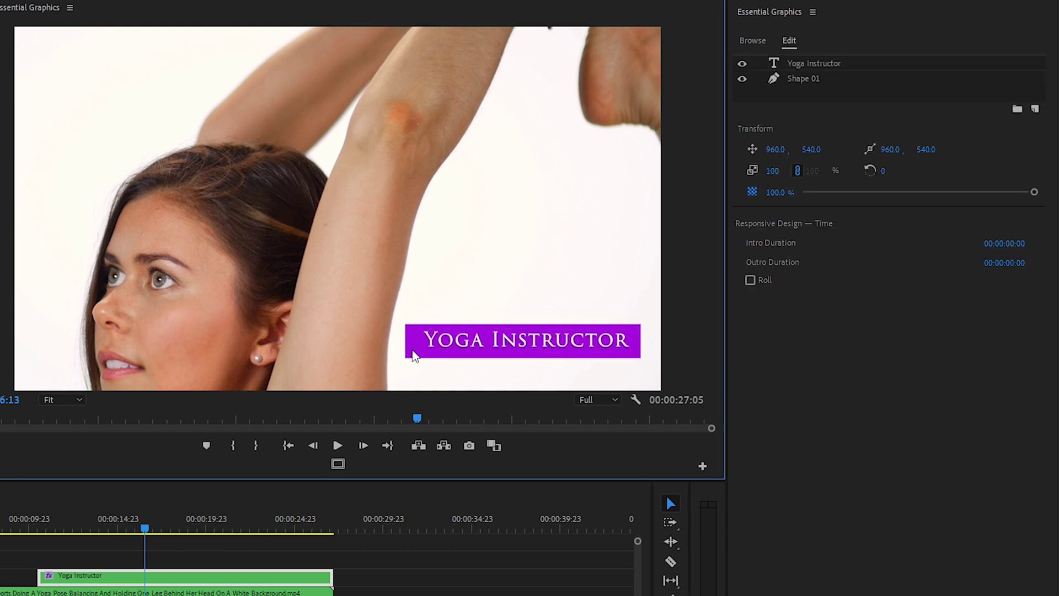
drag(406, 341, 418, 341)
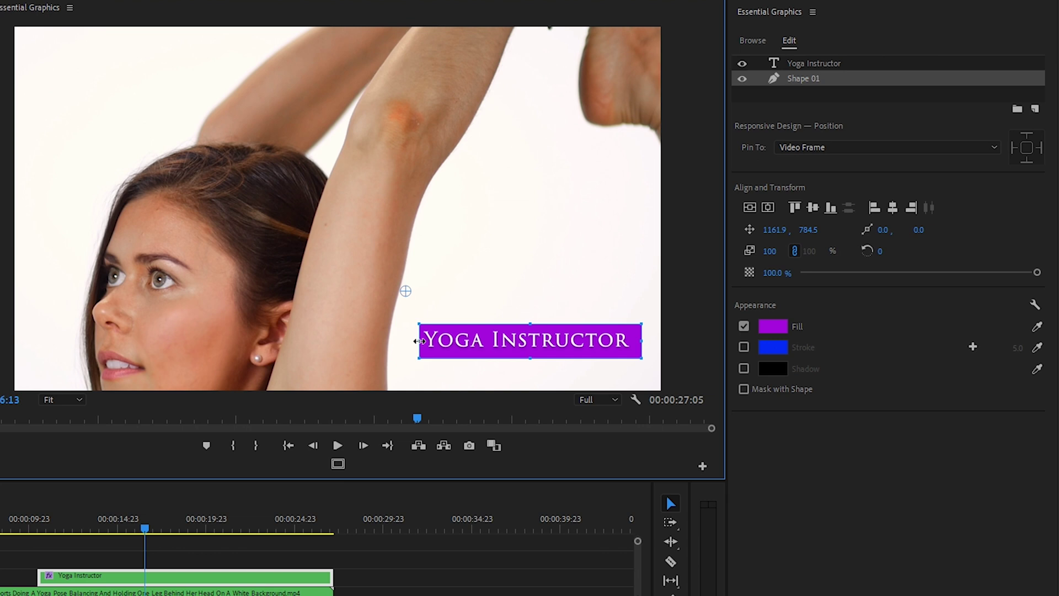
drag(644, 340, 636, 340)
drag(530, 353, 532, 351)
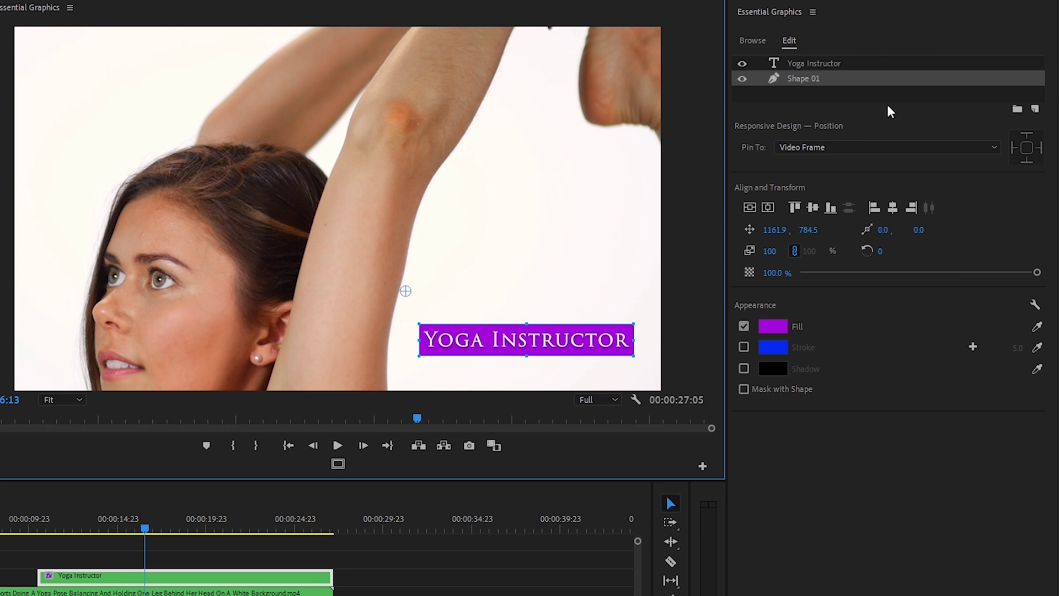
Duplicate the purple bar and change the copy's fill to teal
right_click(794, 78)
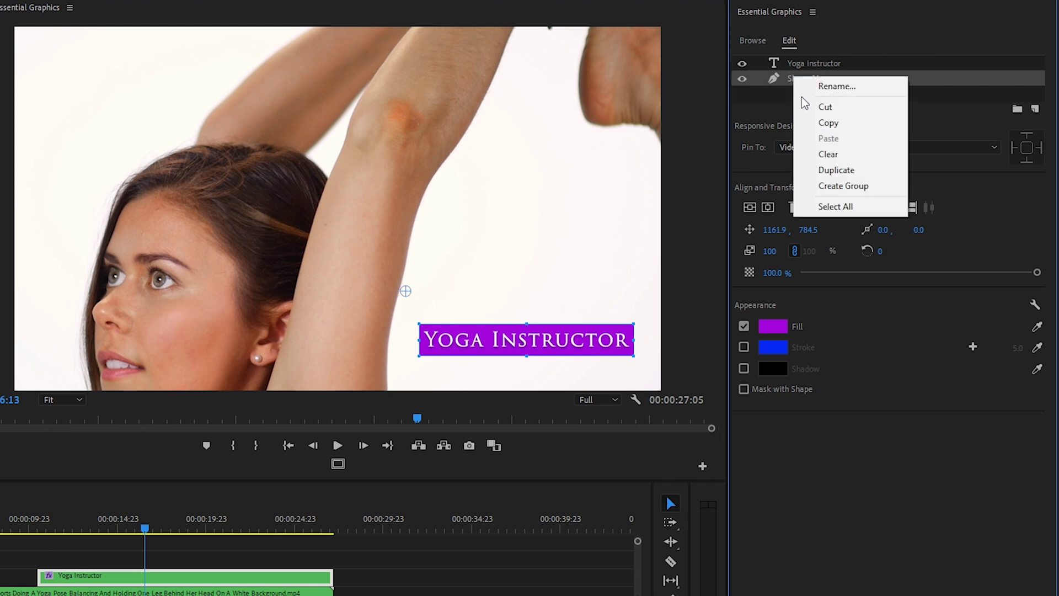
click(836, 171)
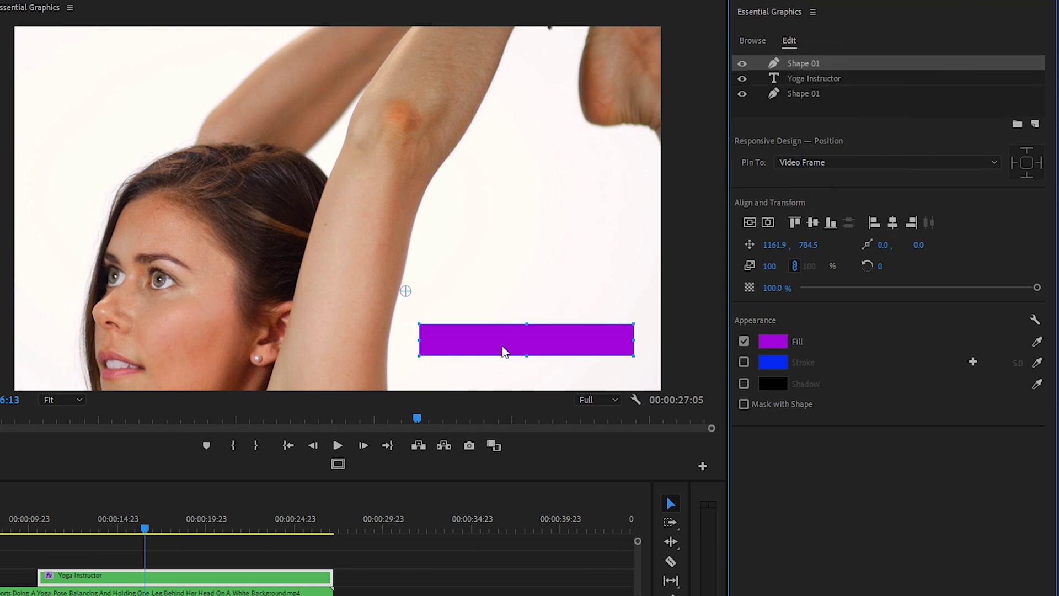
drag(503, 351, 478, 308)
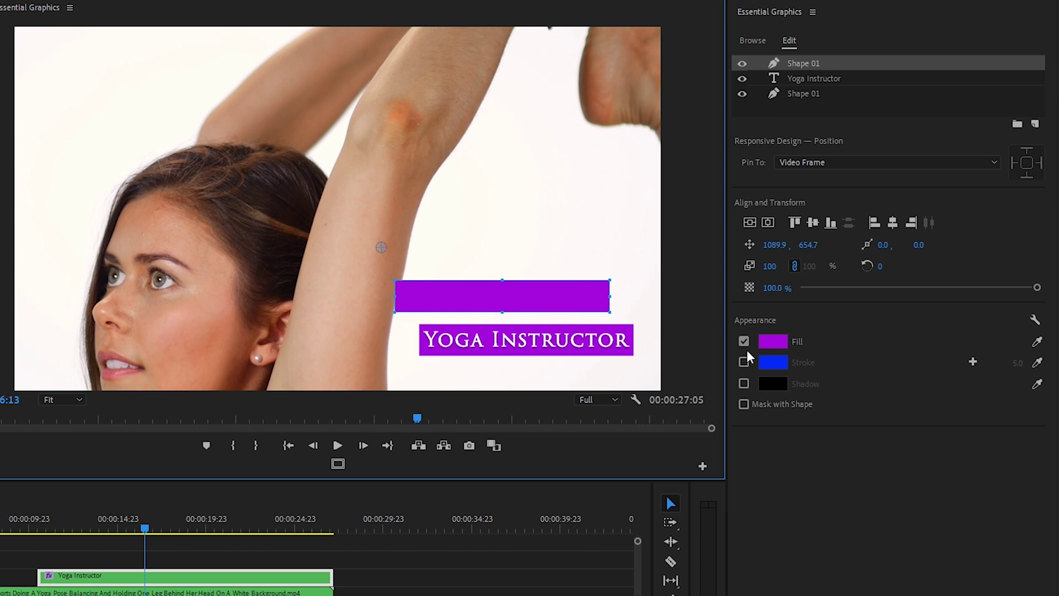
click(772, 341)
drag(411, 441, 414, 384)
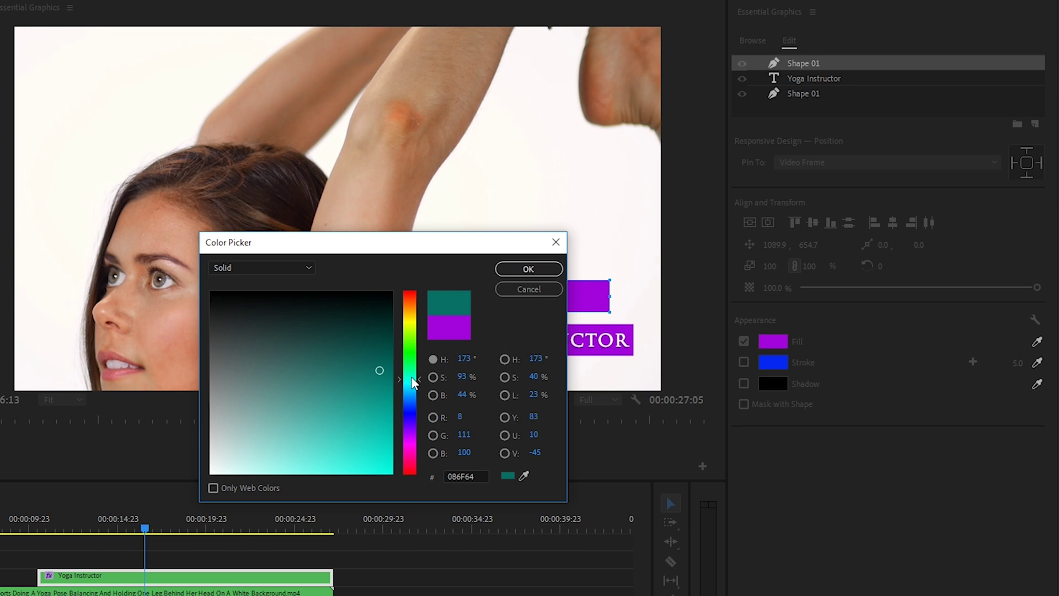
click(521, 269)
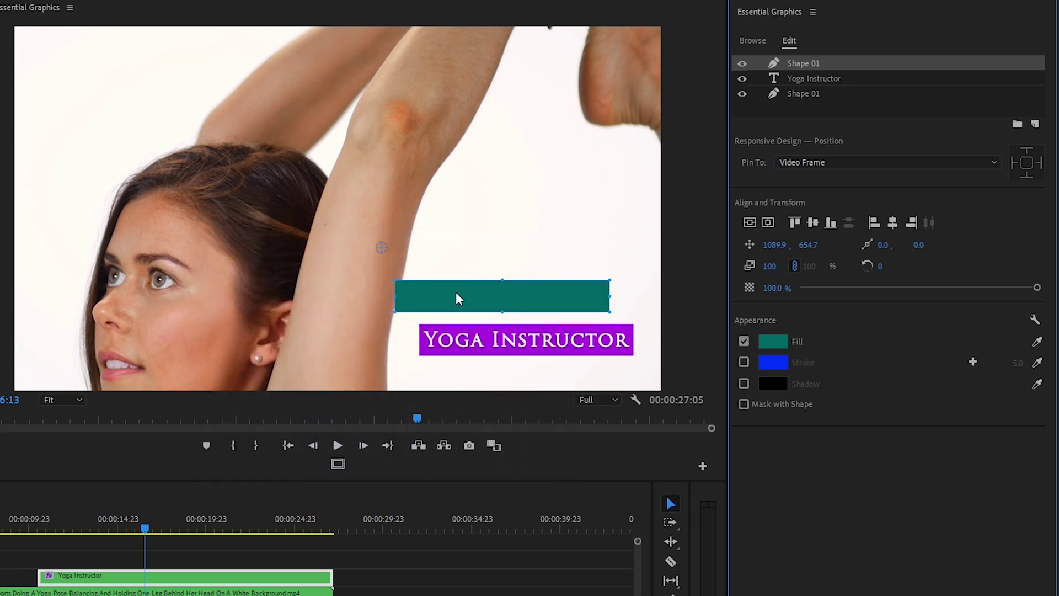
Widen the teal bar, offset it down-right, and layer it below the title text
drag(458, 298, 529, 357)
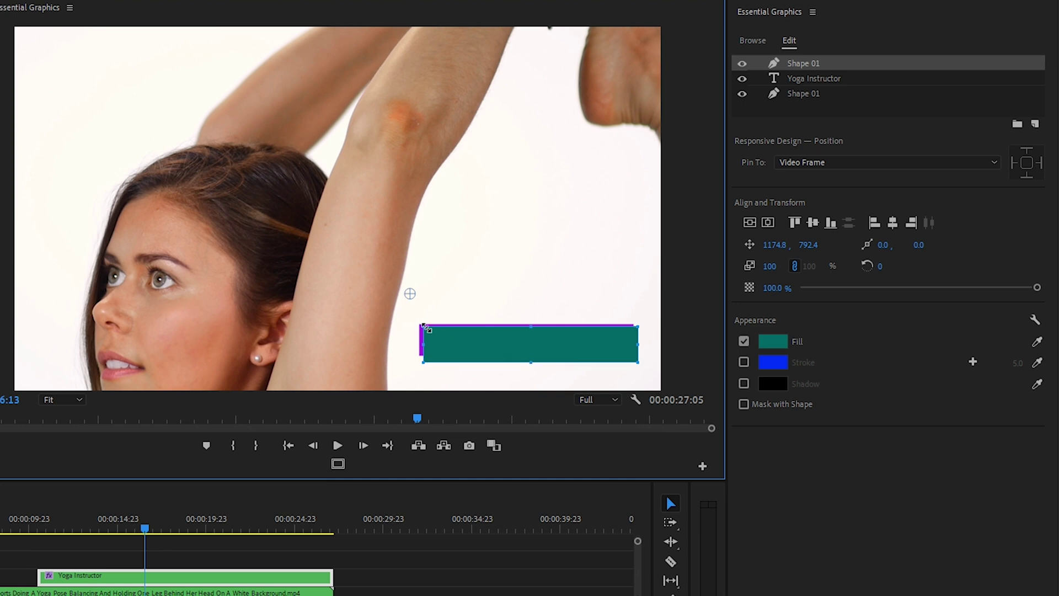
drag(424, 343, 471, 345)
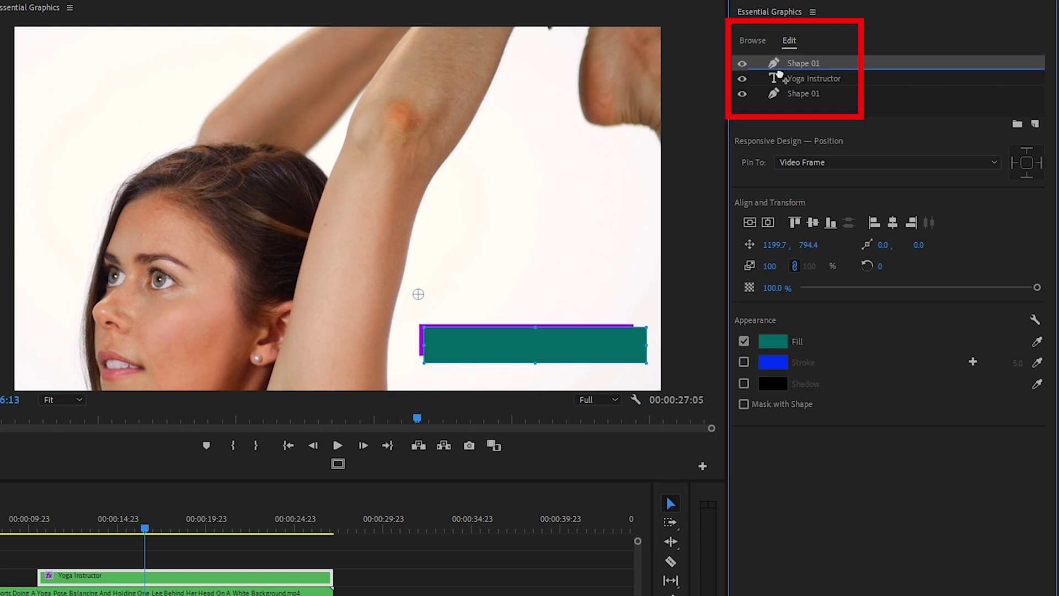
drag(780, 73, 781, 109)
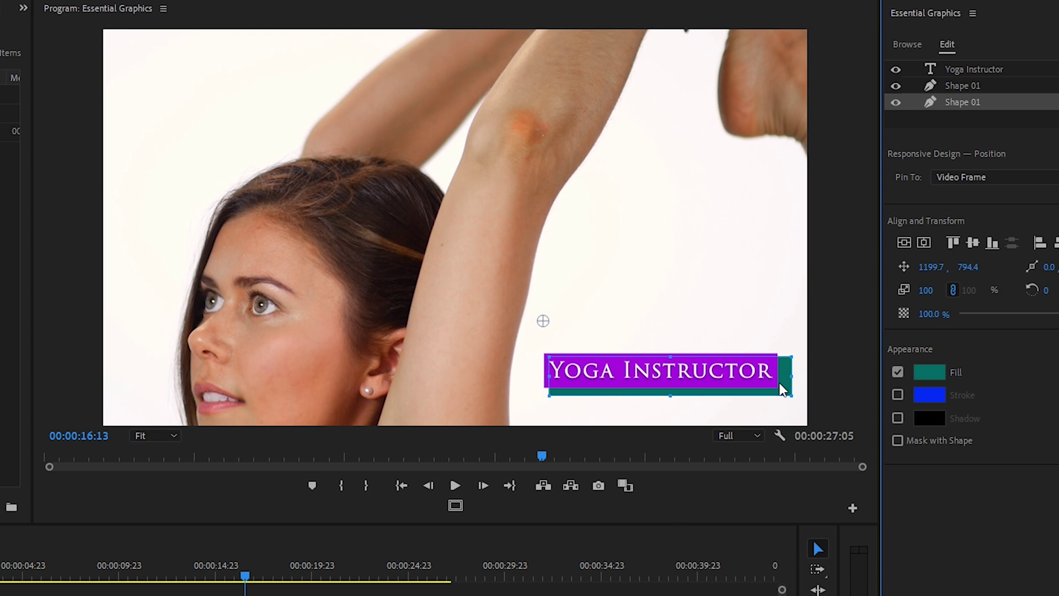
Fine-tune the teal bar's Position values
drag(785, 388, 783, 386)
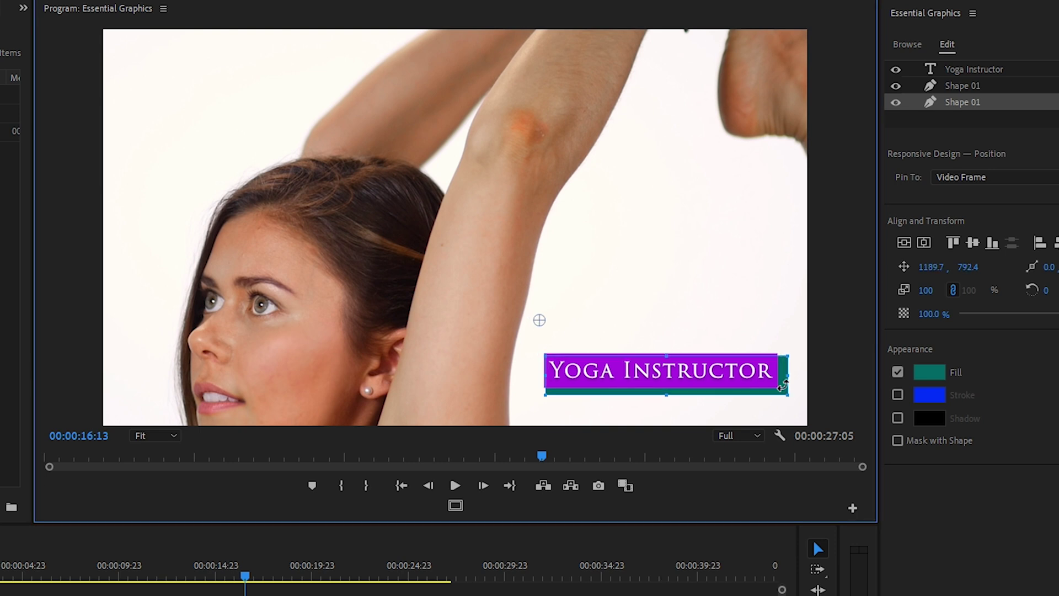
click(810, 376)
click(956, 104)
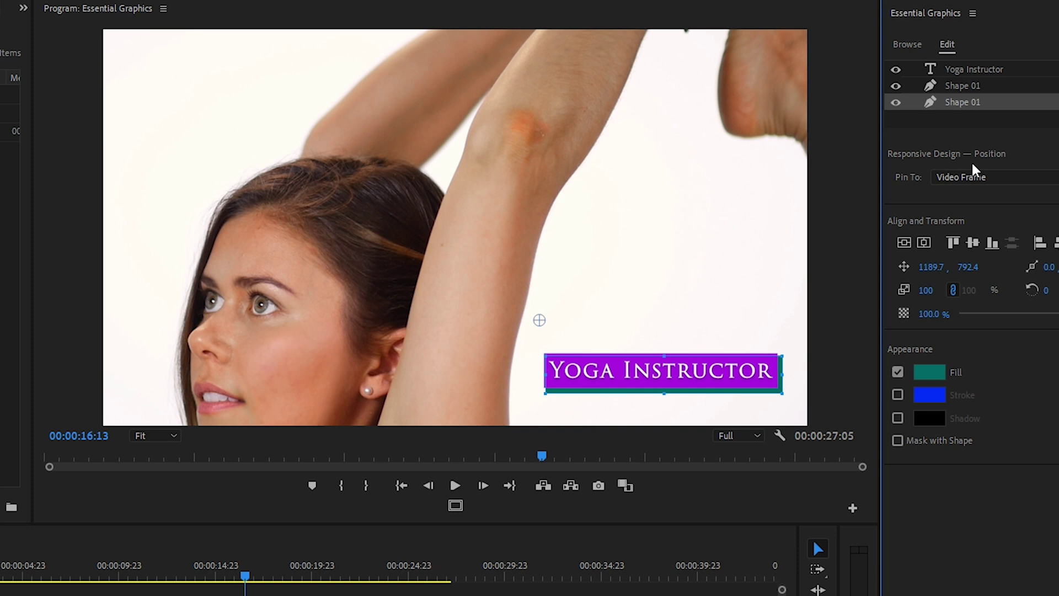
key(shift+Left)
key(shift+Left)
key(shift+Left)
key(shift+Left)
key(shift+Left)
key(shift+Left)
key(shift+Left)
key(shift+Left)
key(shift+Left)
key(shift+Left)
key(shift+Left)
key(shift+Left)
key(shift+Left)
key(shift+Left)
key(shift+Left)
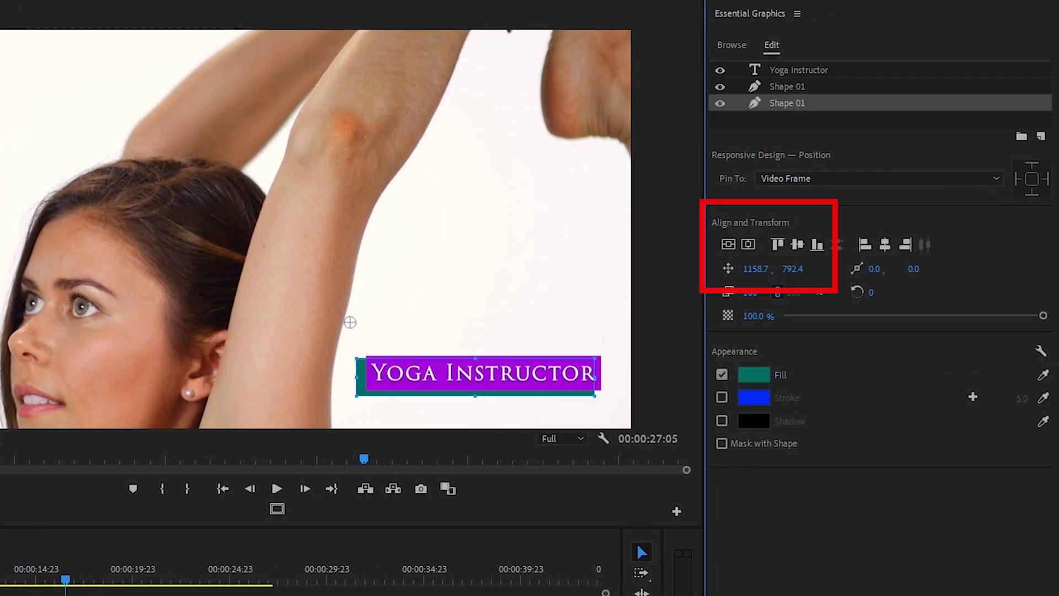
mouse_move(797, 273)
mouse_down()
mouse_move(828, 273)
mouse_move(797, 272)
mouse_up()
Rename the purple bar's layer to 'Purple Rectangle'
click(797, 87)
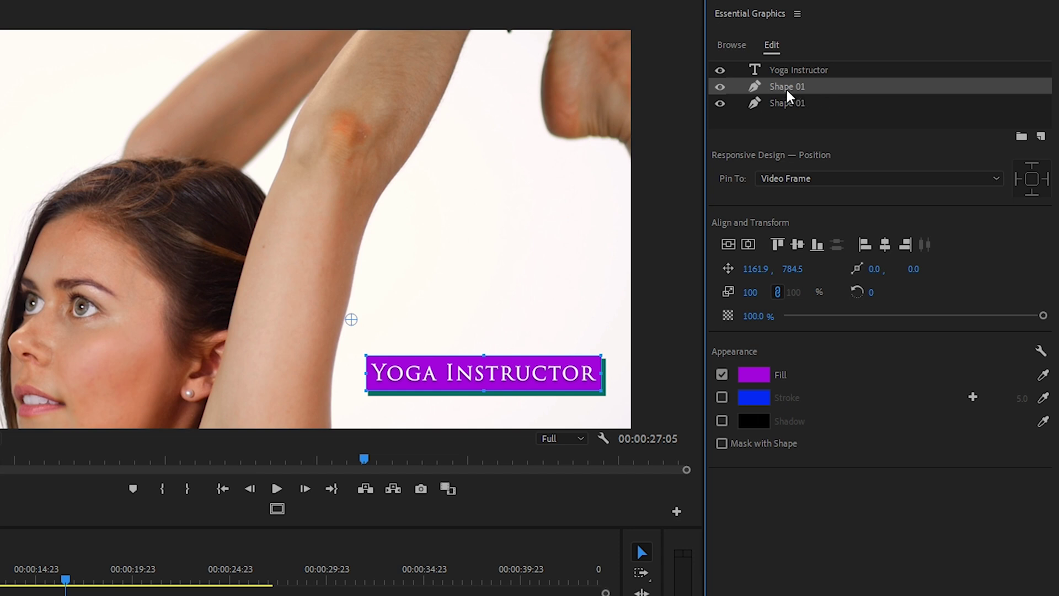
right_click(788, 91)
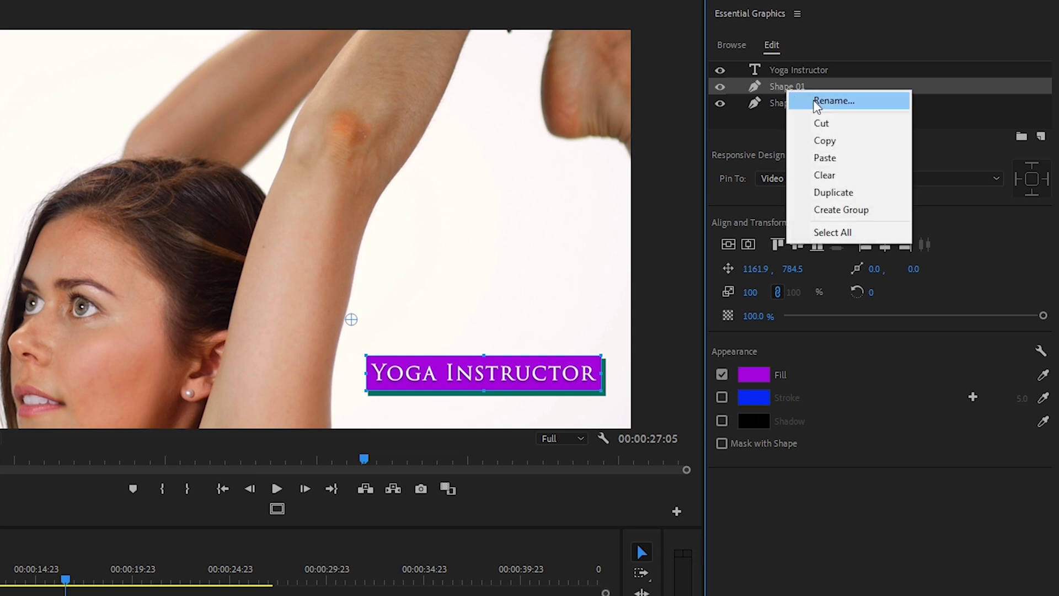
click(833, 100)
text(P)
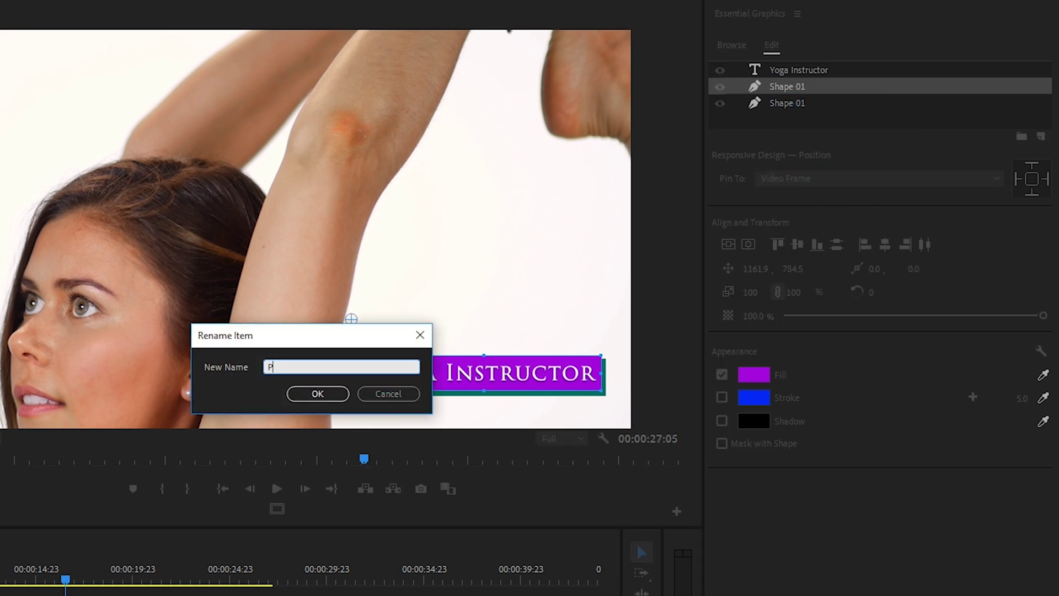
text(urple Rectangle)
key(Return)
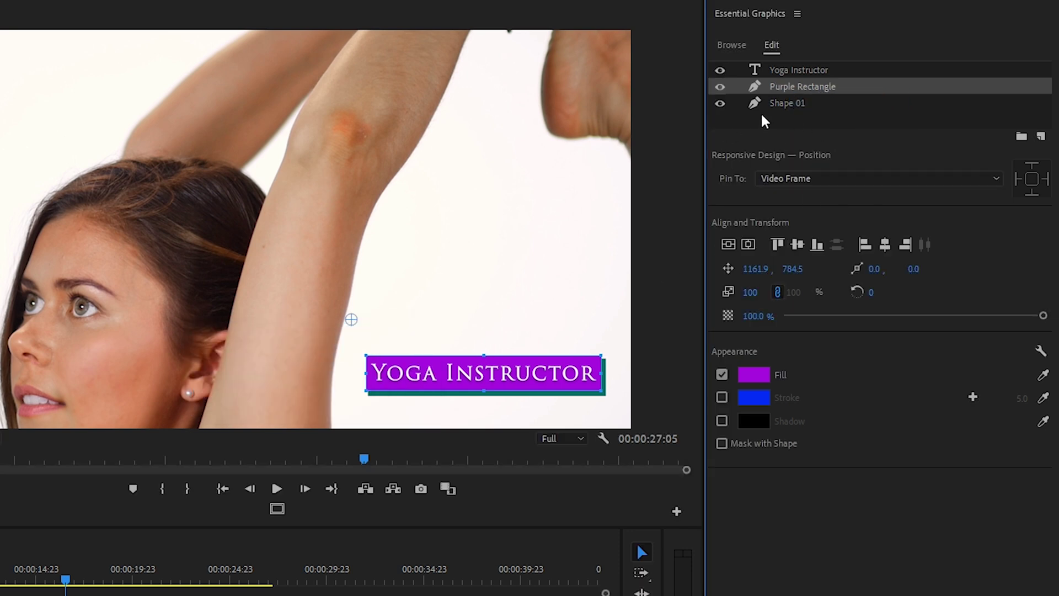
Rename the teal bar's layer to 'Blue Rectangle'
click(772, 104)
right_click(795, 103)
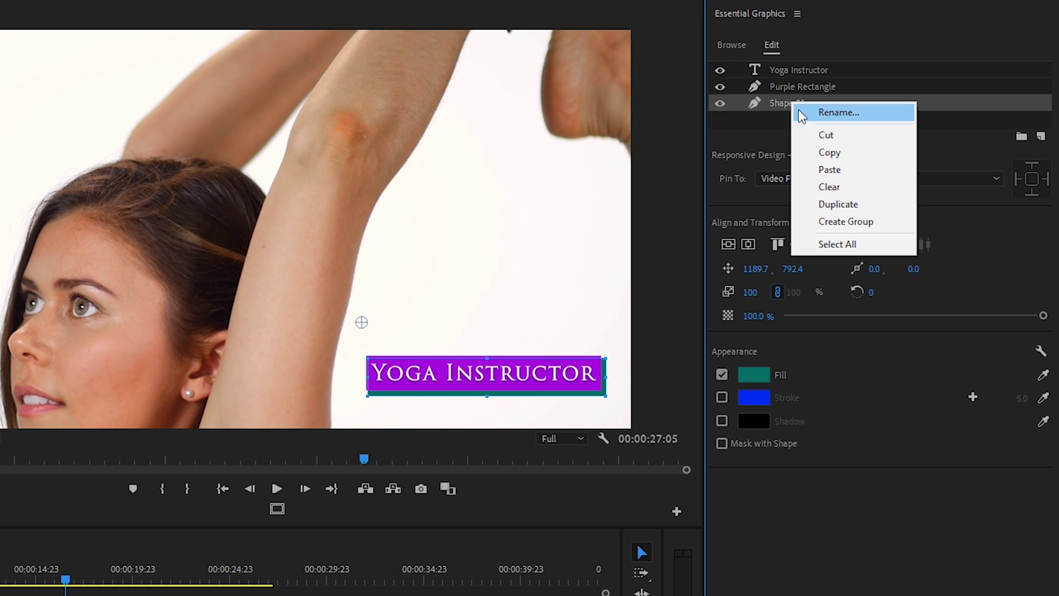
click(806, 113)
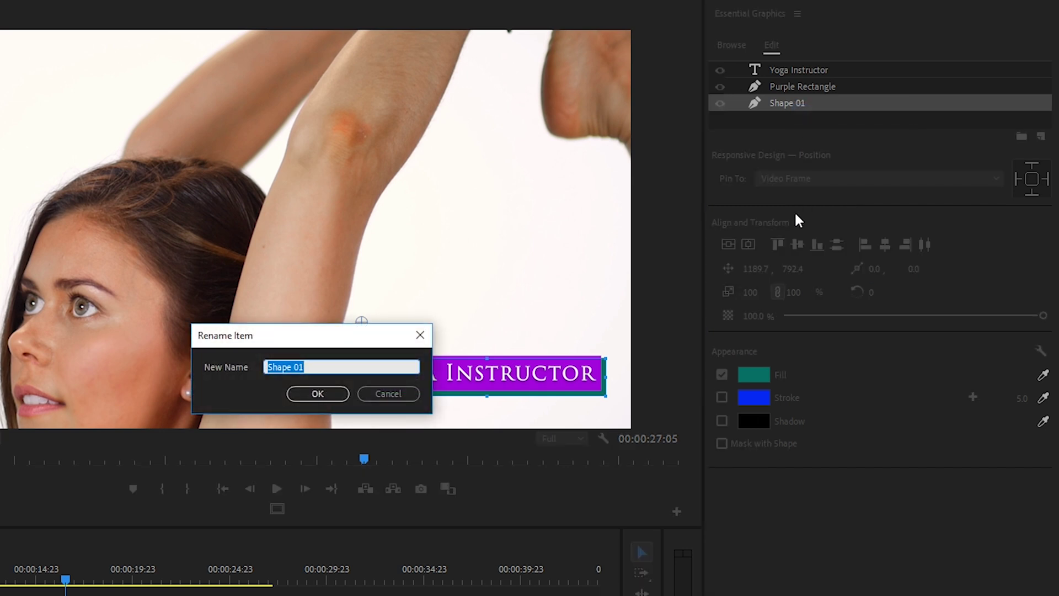
text(Blue Rectangle)
key(Return)
click(504, 345)
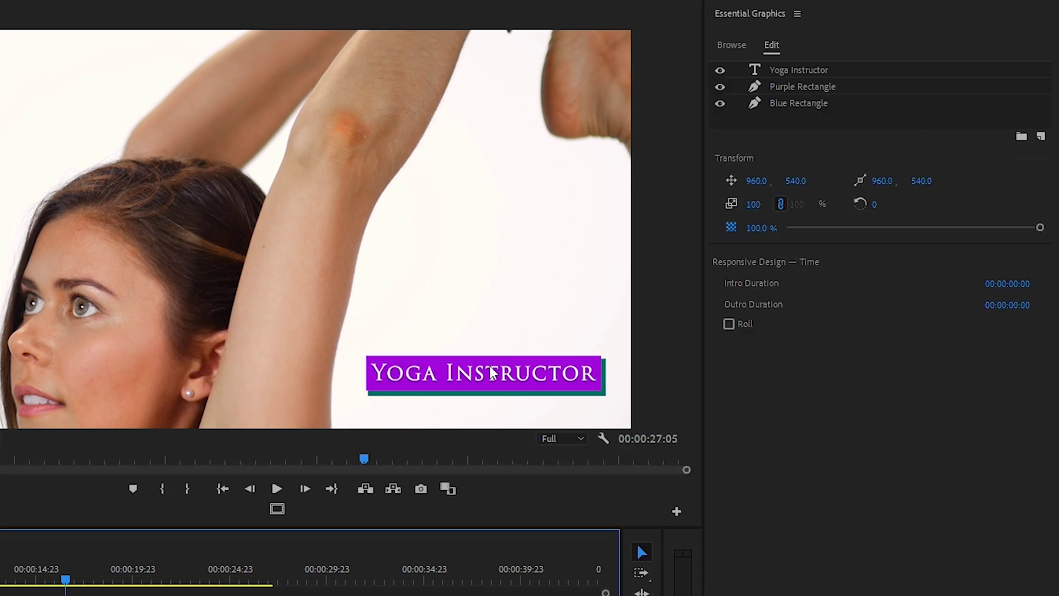
click(493, 372)
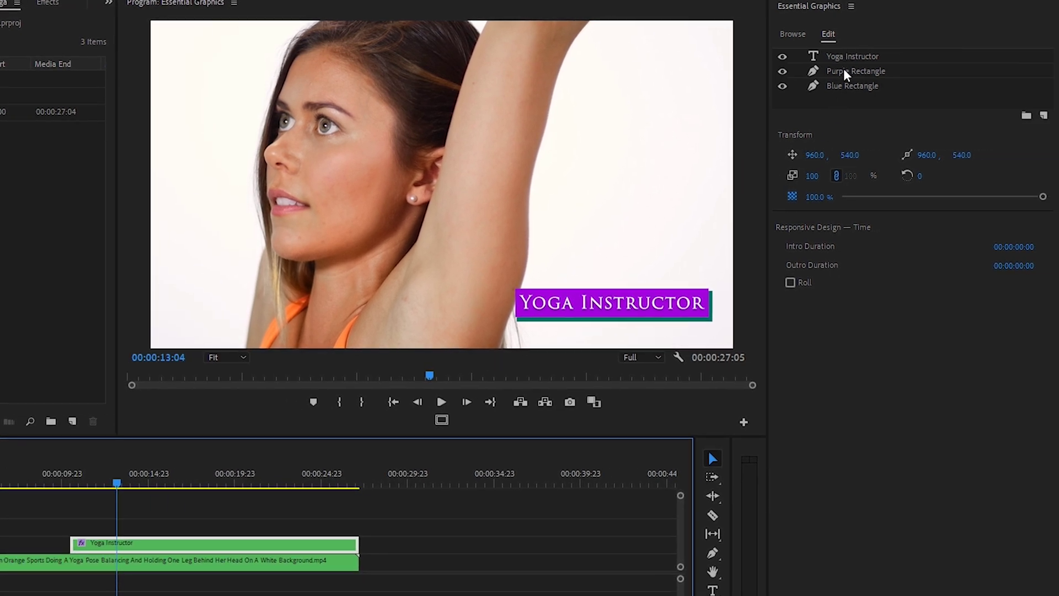
click(845, 74)
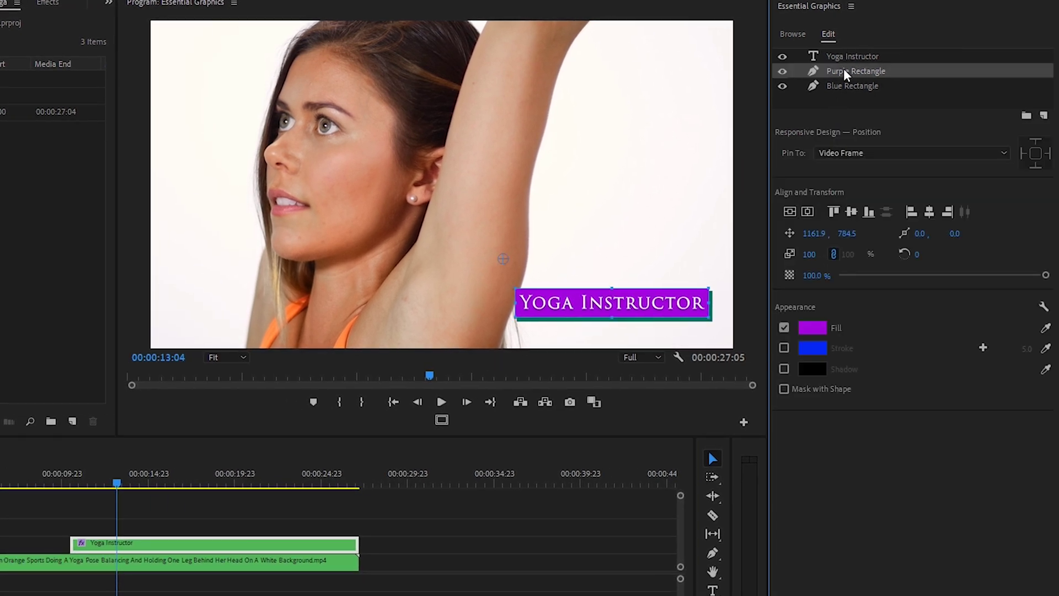
Pin the Purple and Blue Rectangle layers on all edges to the Yoga Instructor text
click(859, 152)
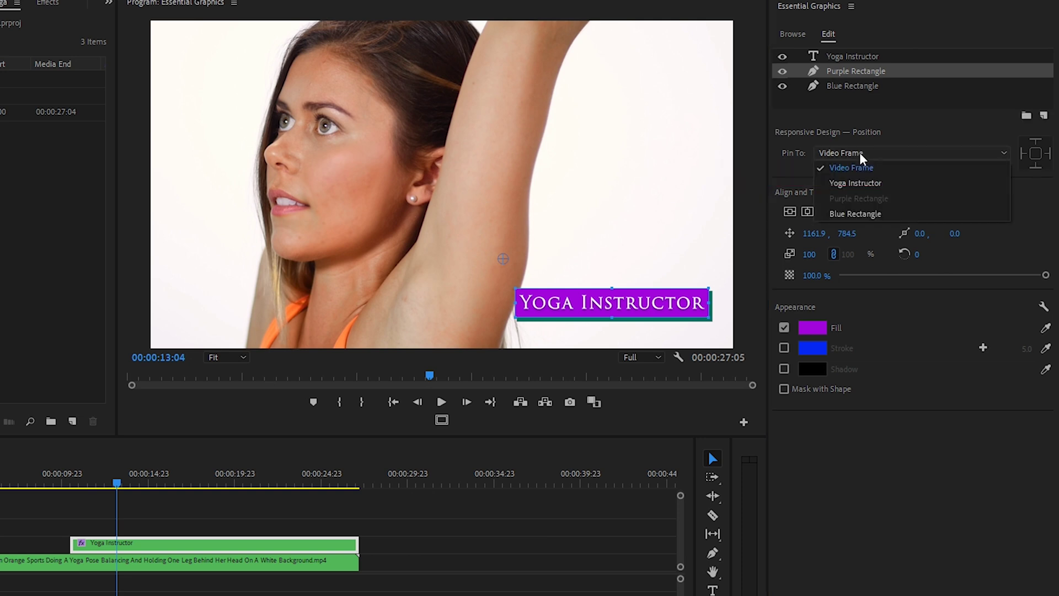
click(846, 185)
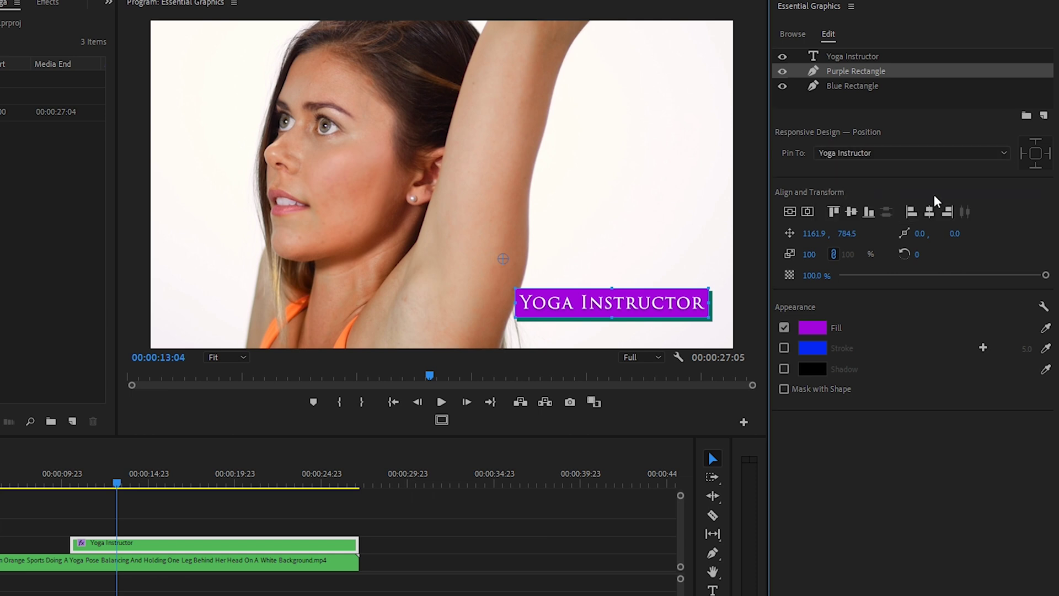
click(1042, 158)
click(858, 87)
click(941, 155)
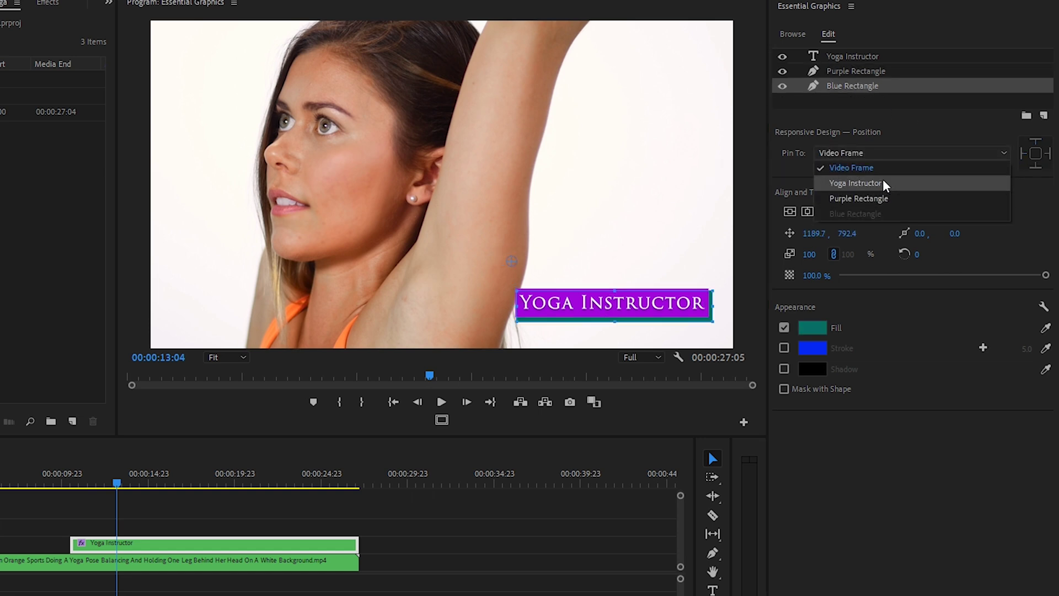
click(856, 183)
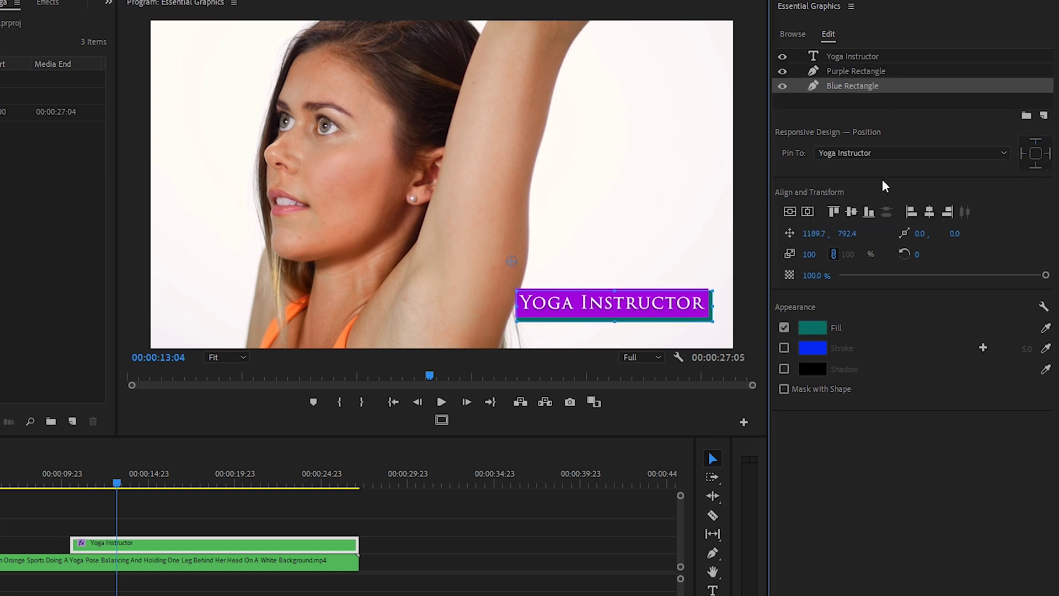
click(1036, 154)
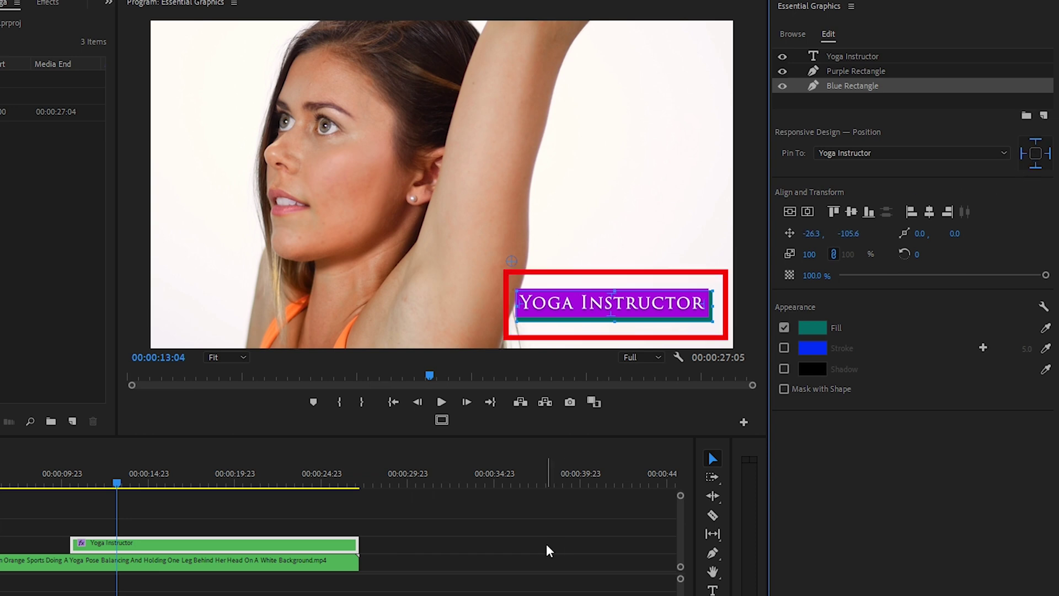
click(574, 317)
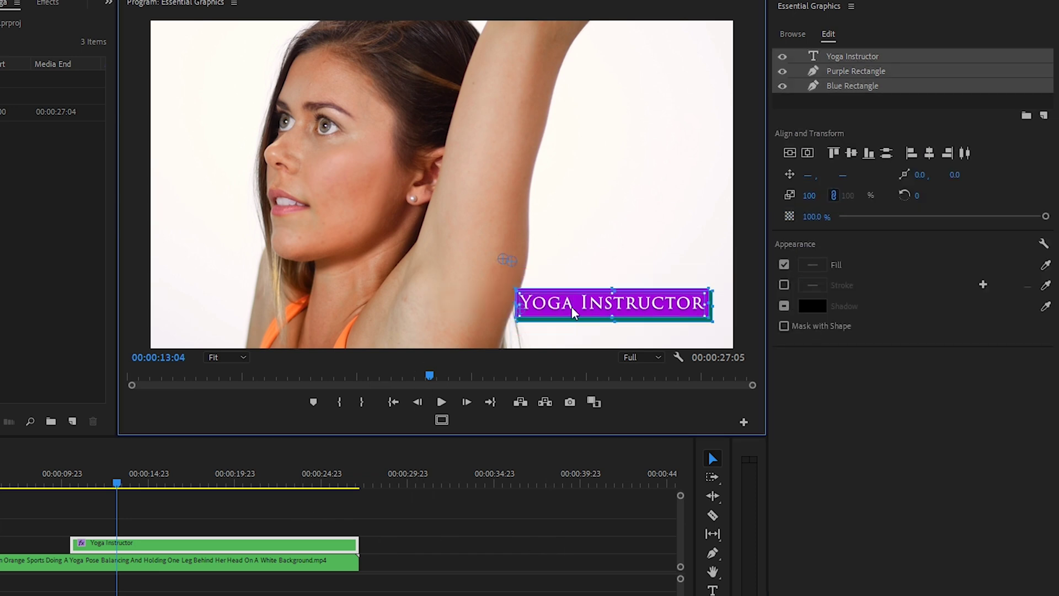
Move the title to the lower centre and type 'Beginner' at the start of the text
drag(574, 311, 389, 317)
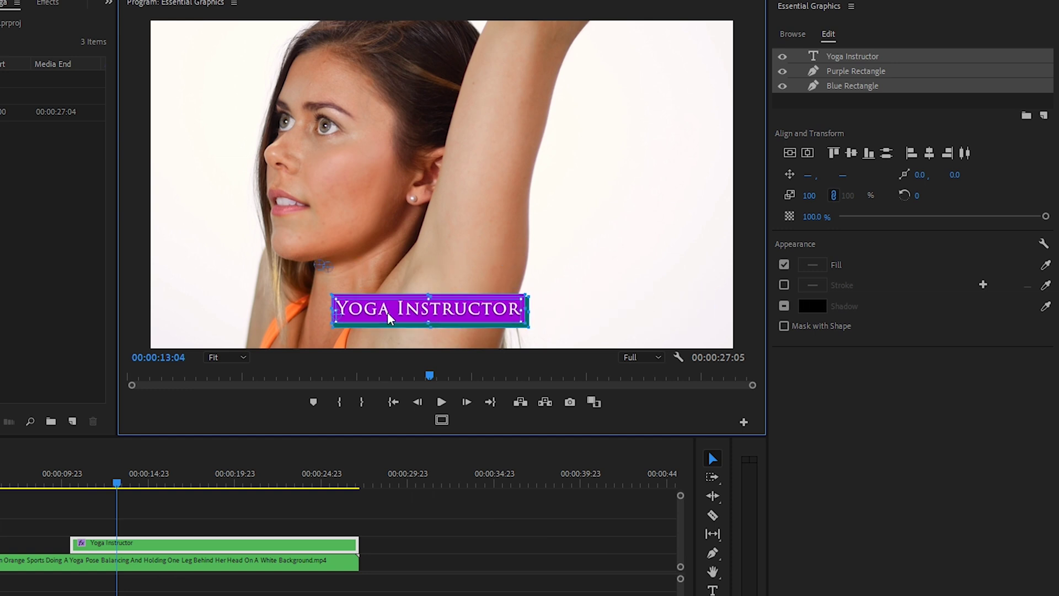
click(712, 589)
click(339, 307)
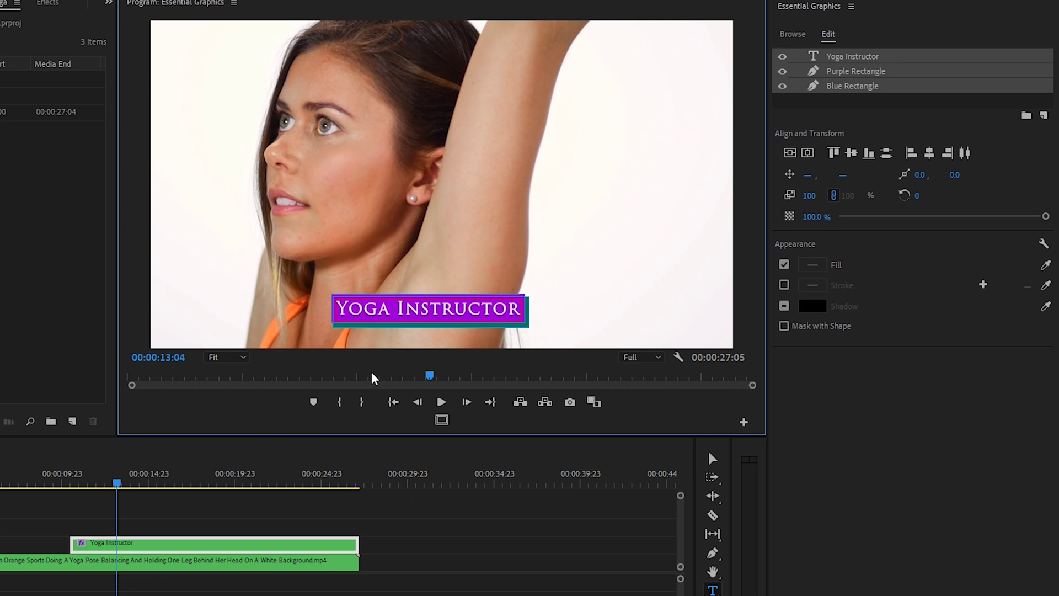
text(Be)
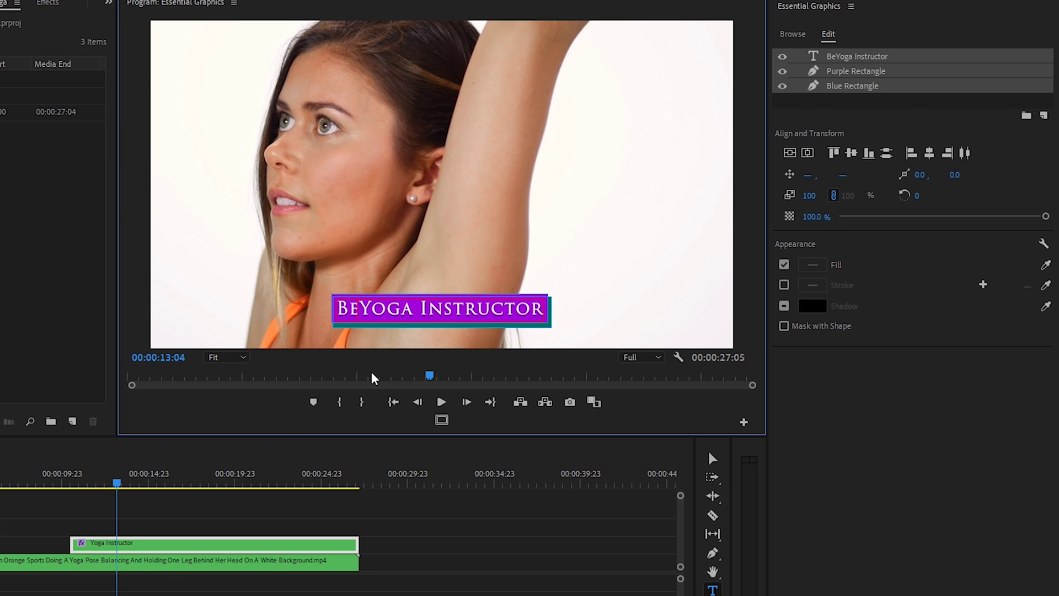
text(gin)
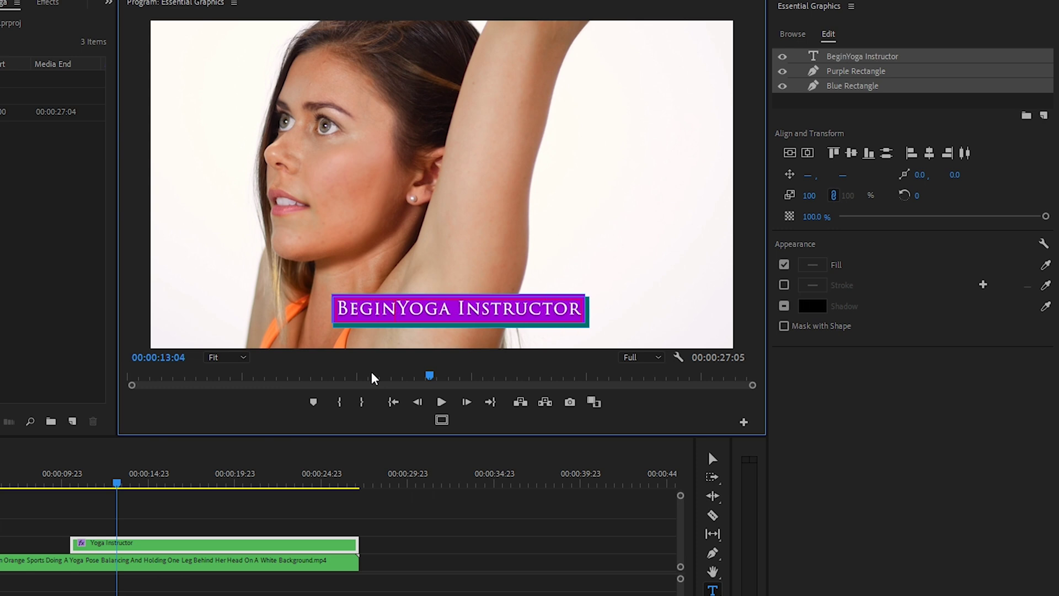
text(ner)
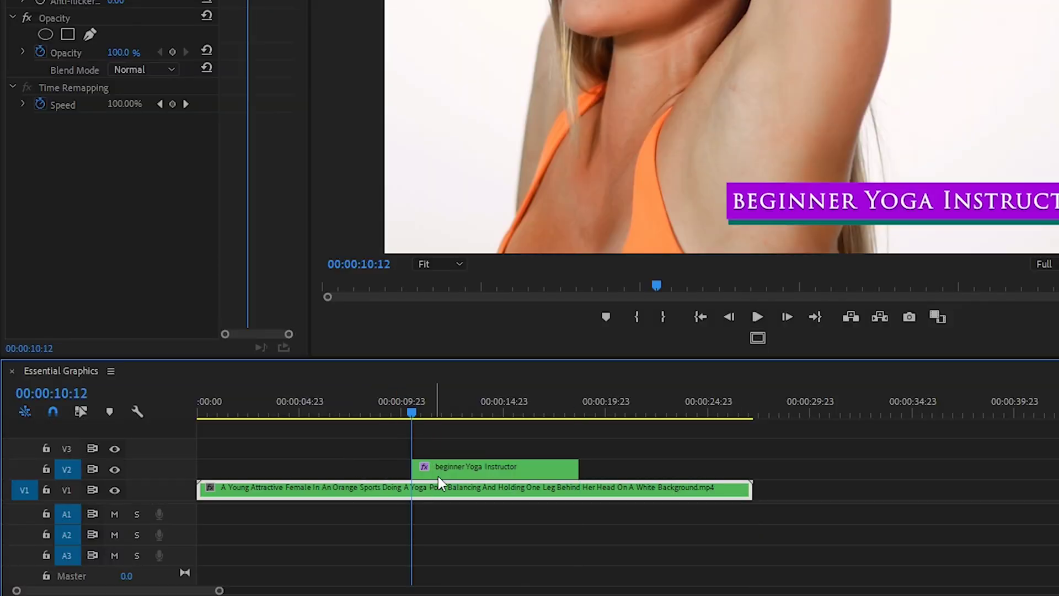
Keyframe the title's Position so it slides in from off the right edge around 10 seconds
click(452, 468)
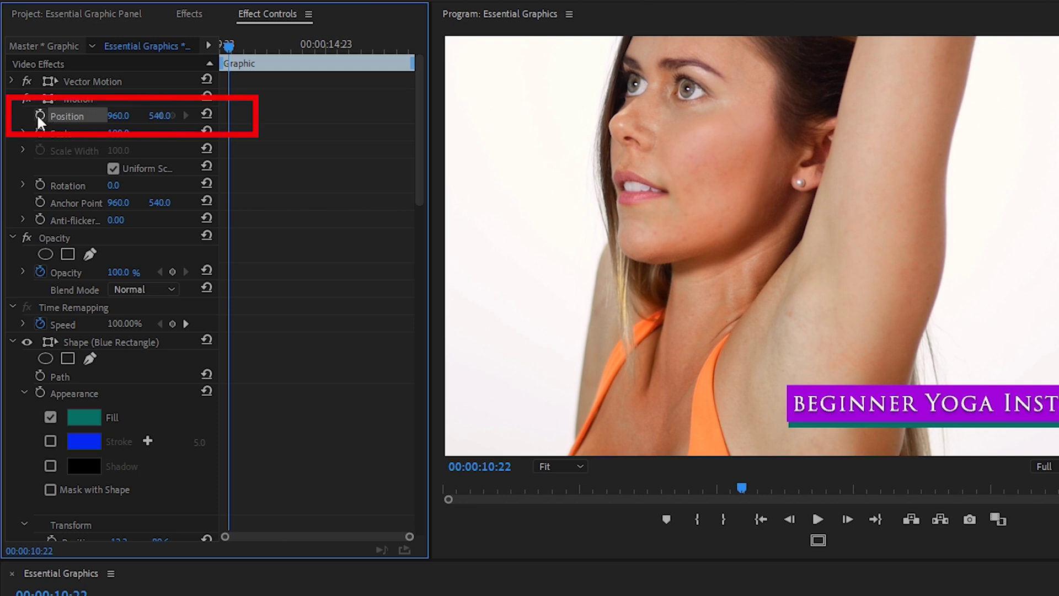
click(38, 115)
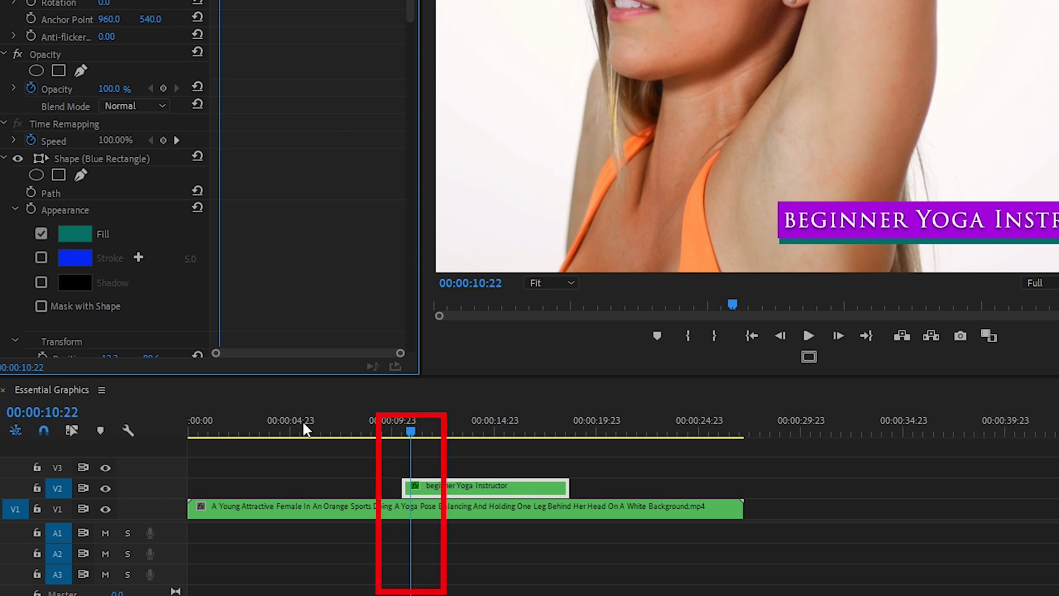
key(Left)
key(Left)
key(Left)
key(Left)
key(Left)
key(Left)
key(Left)
key(Left)
key(Left)
key(Left)
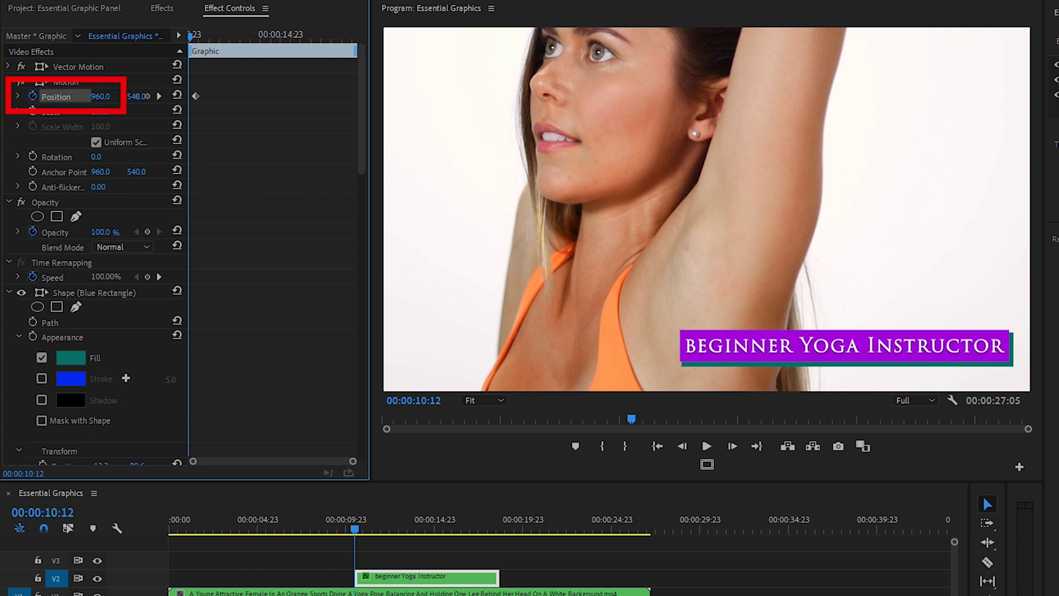
drag(101, 96, 187, 96)
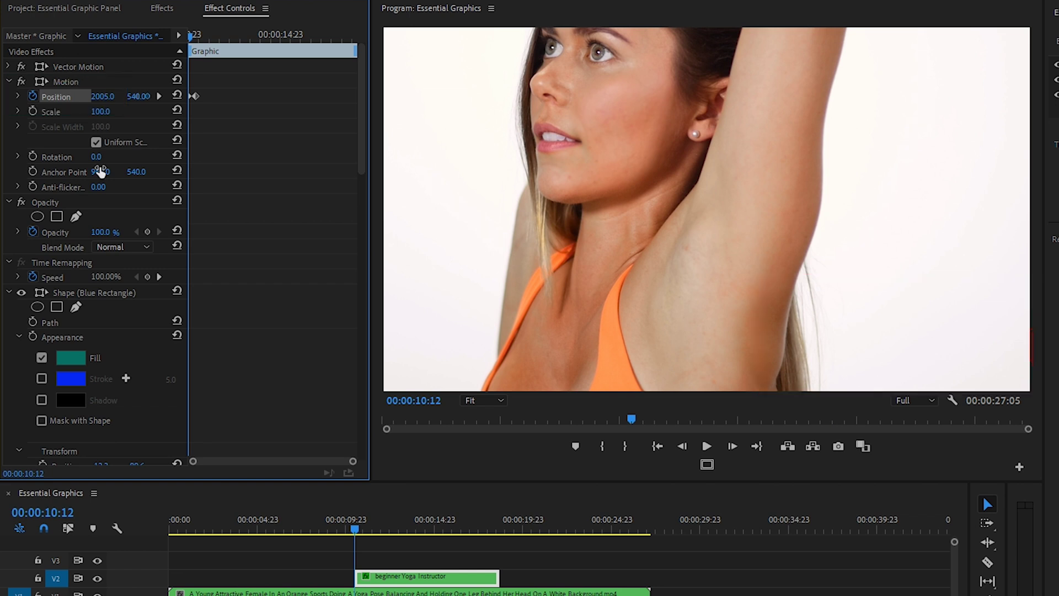
key(space)
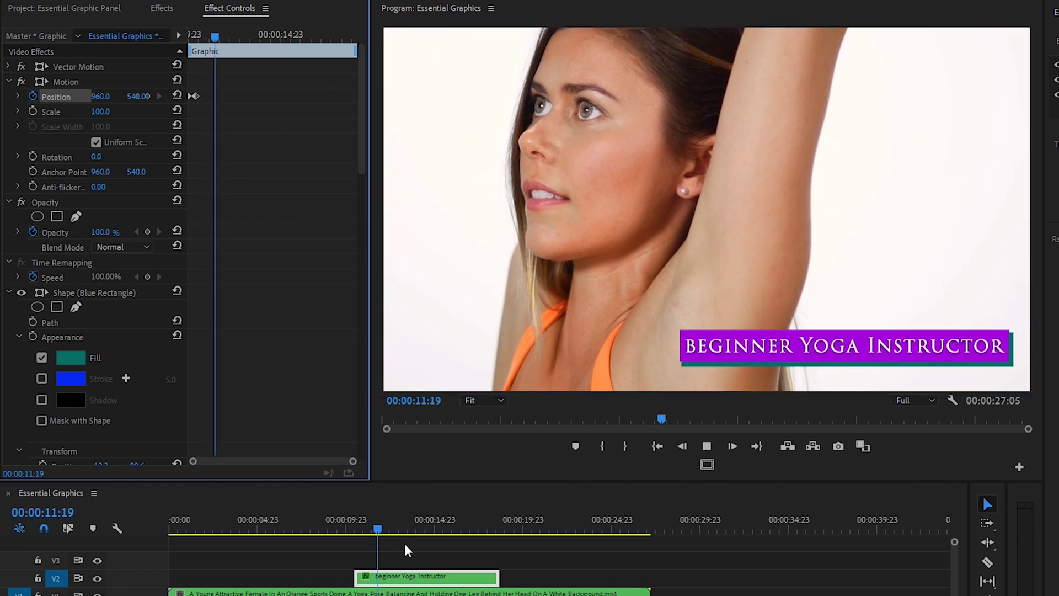
key(space)
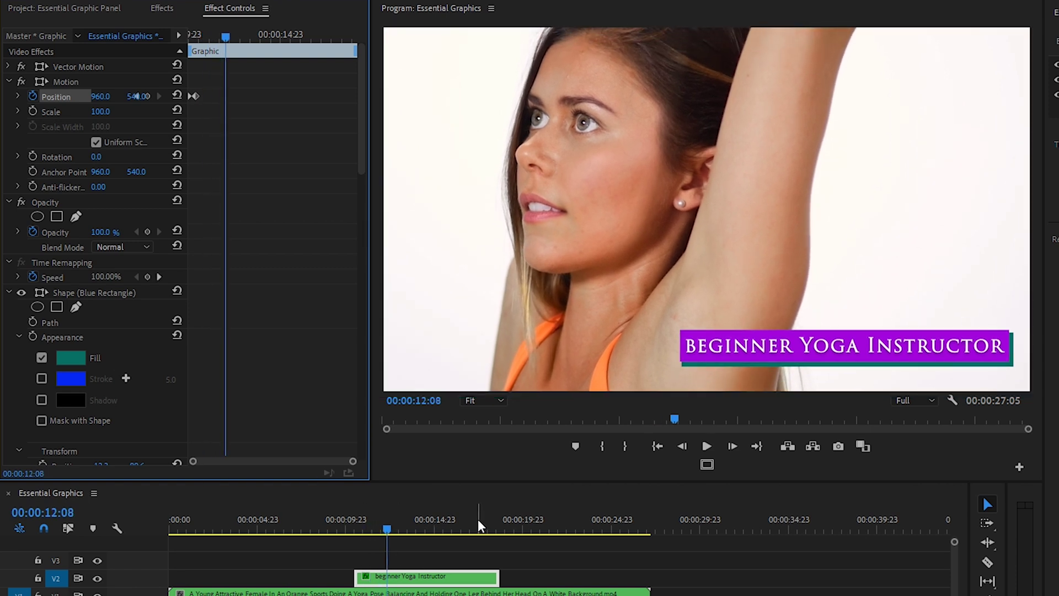
Add Position keyframes near the clip's end so the title slides out off the right edge
click(474, 527)
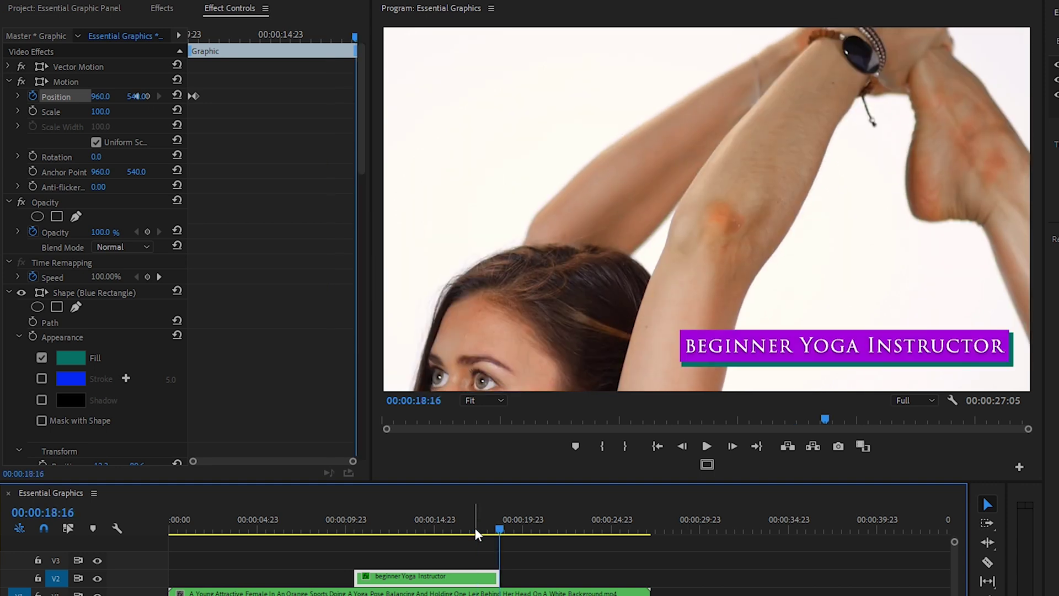
key(shift+Left)
key(shift+Left)
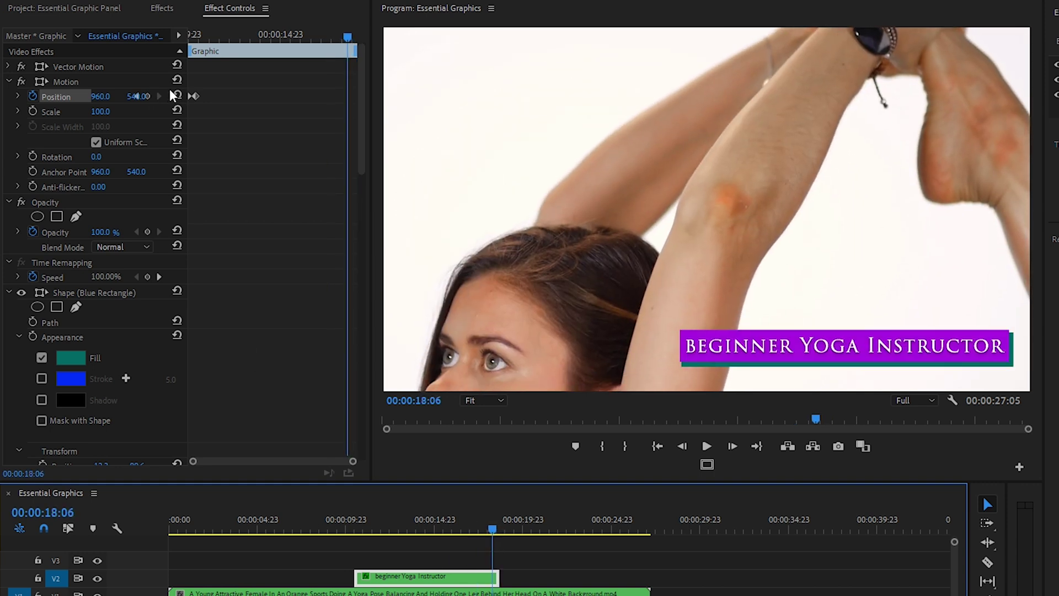
drag(187, 97, 240, 110)
key(shift+Right)
key(shift+Right)
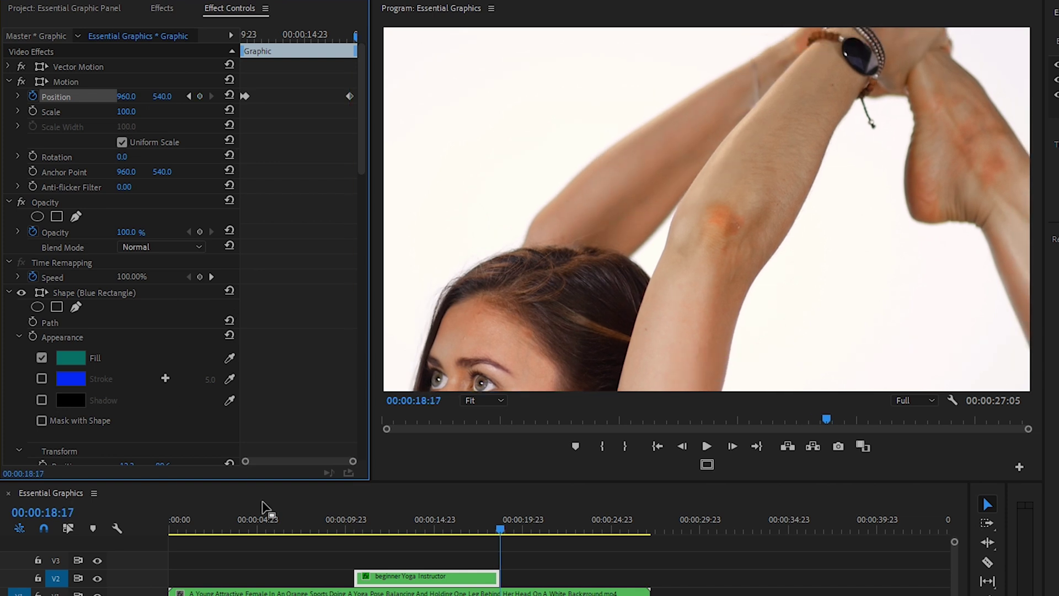
drag(125, 96, 165, 96)
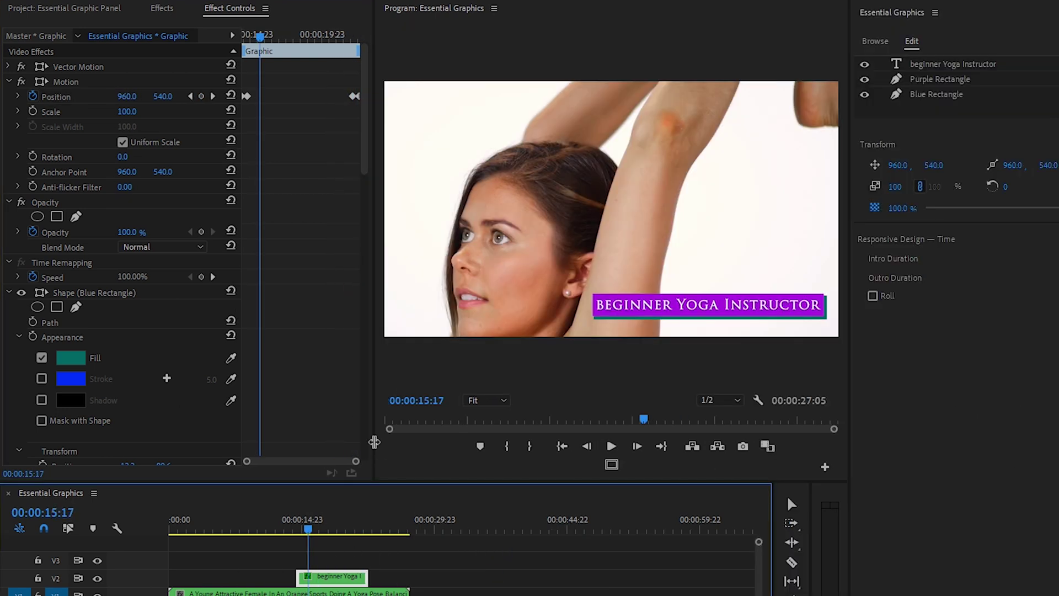
Set the title graphic's Intro and Outro Durations to 00:00:00:13 in Responsive Design – Time
drag(377, 452, 435, 453)
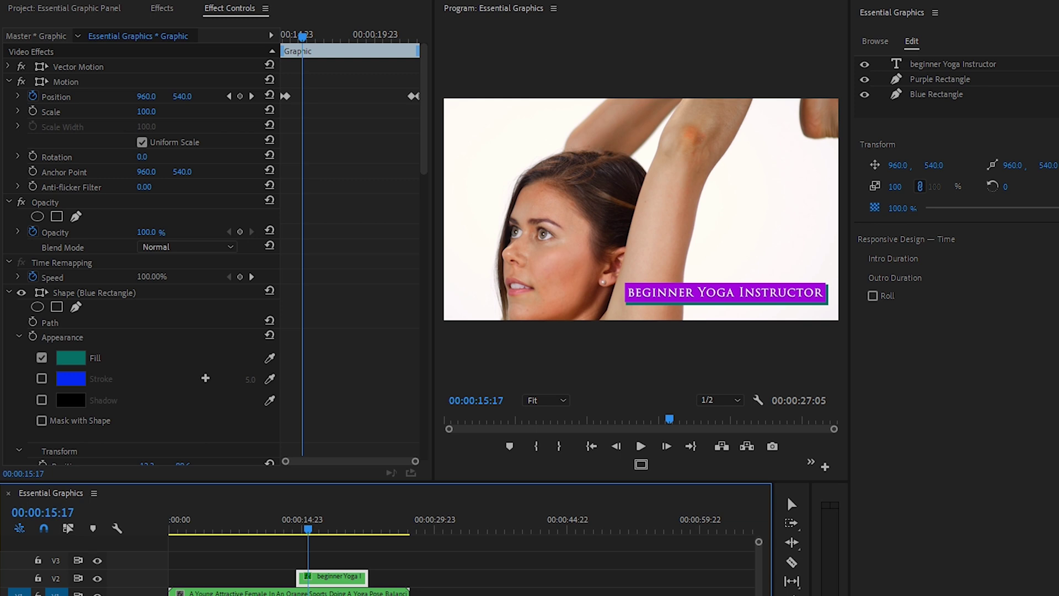
click(325, 589)
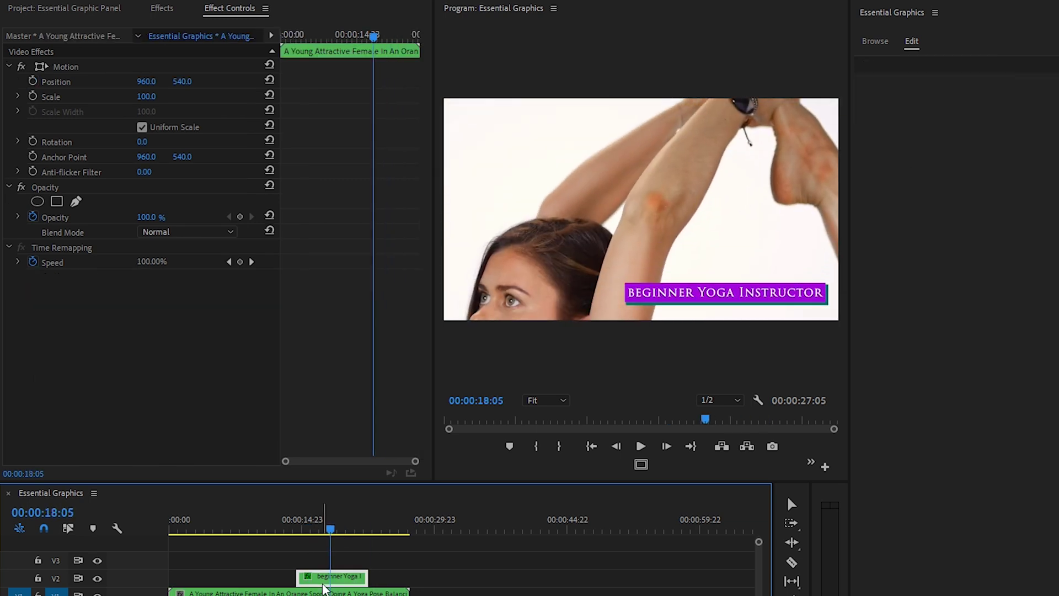
click(325, 580)
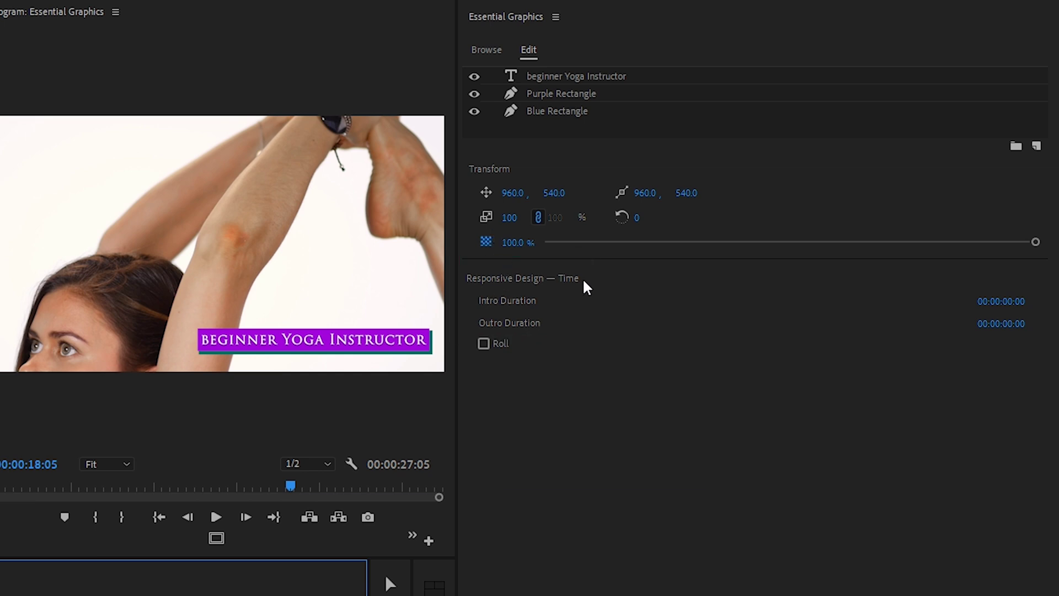
click(1015, 304)
click(1031, 303)
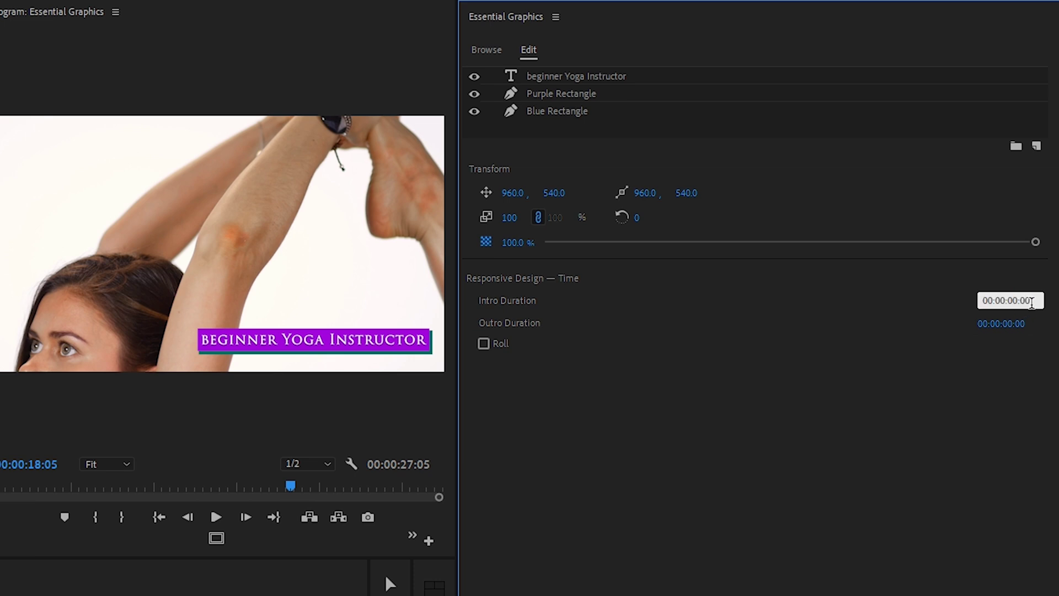
drag(1035, 301, 1022, 300)
text(13)
key(Return)
click(1017, 323)
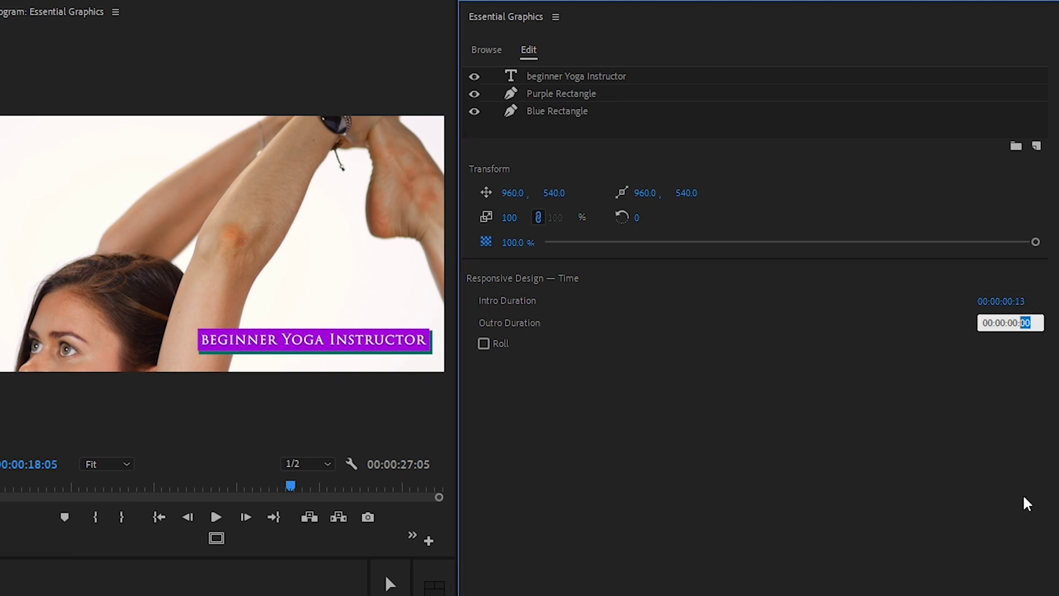
text(13)
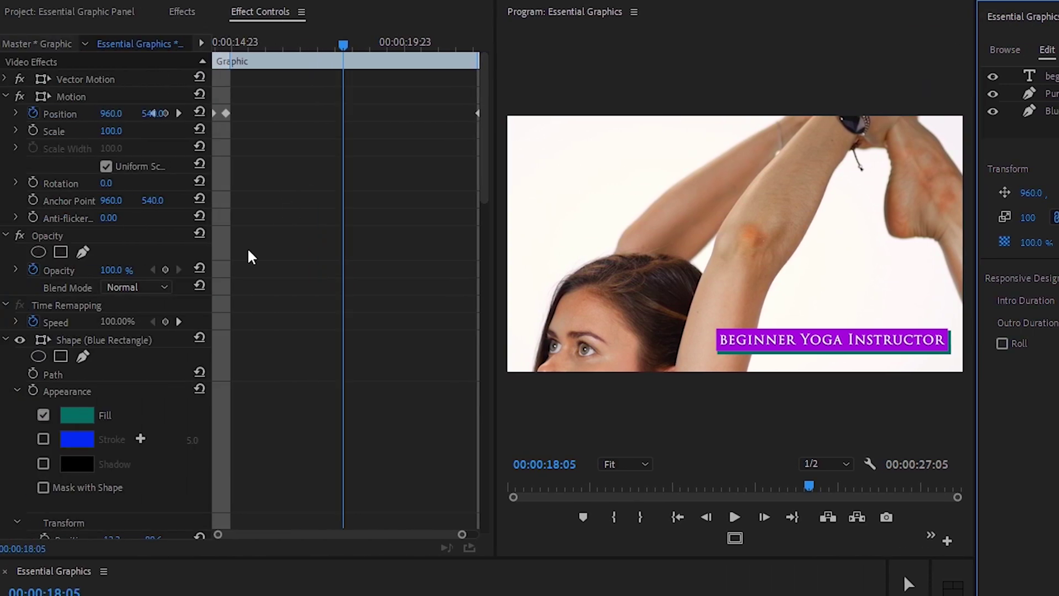
drag(93, 538, 121, 539)
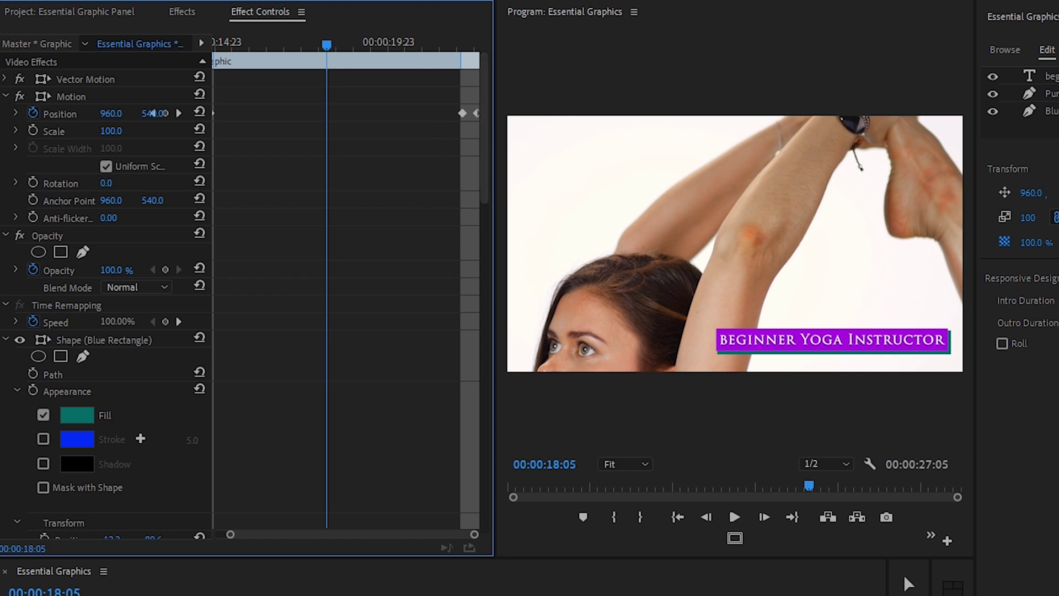
click(488, 589)
drag(487, 589, 357, 589)
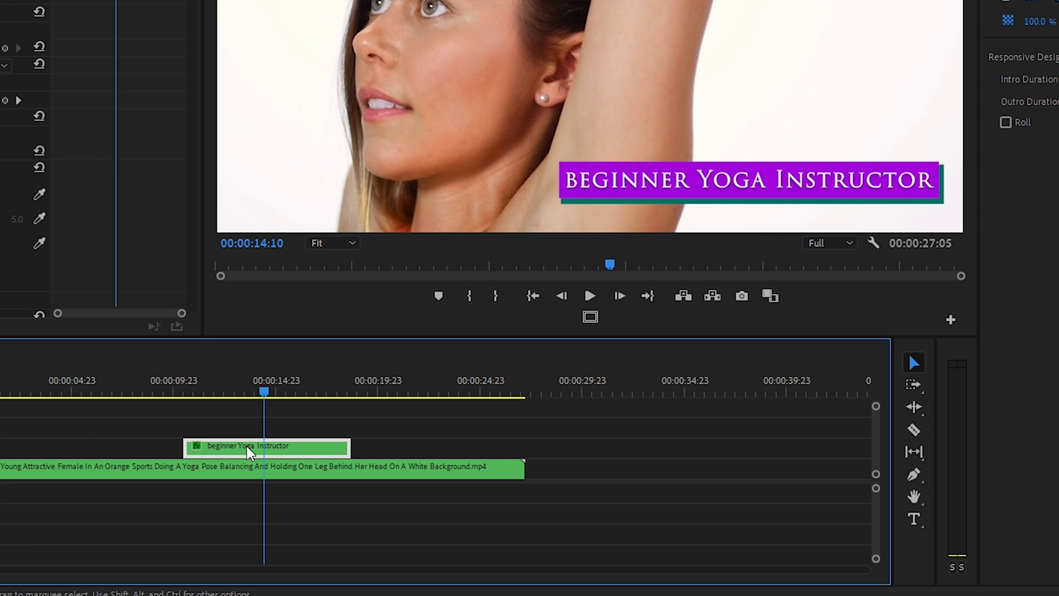
Export the title clip as a Motion Graphics Template named 'Double Rectangle Lower Thirds'
right_click(246, 446)
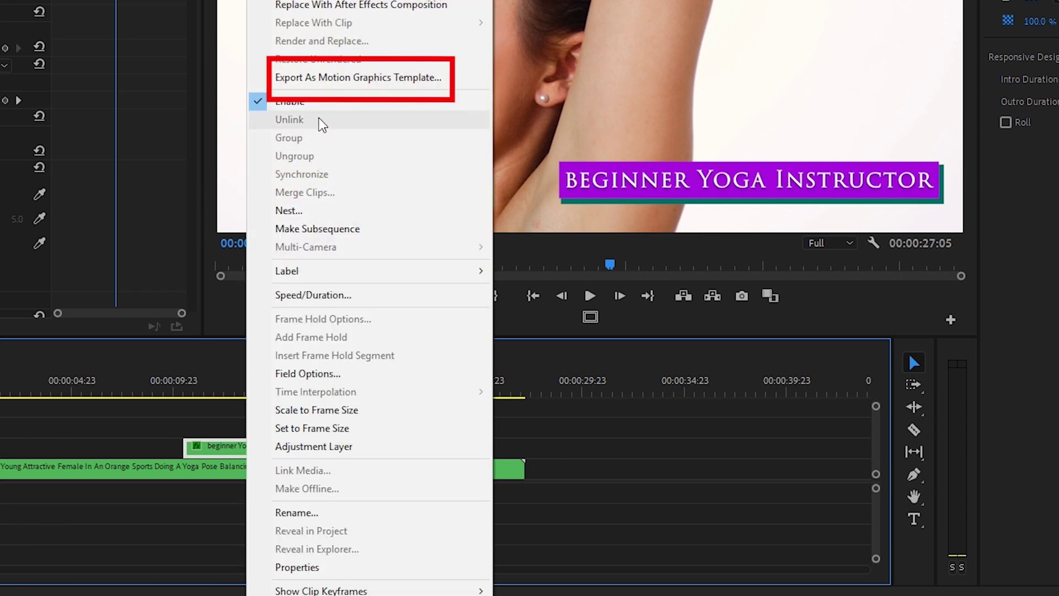
click(310, 79)
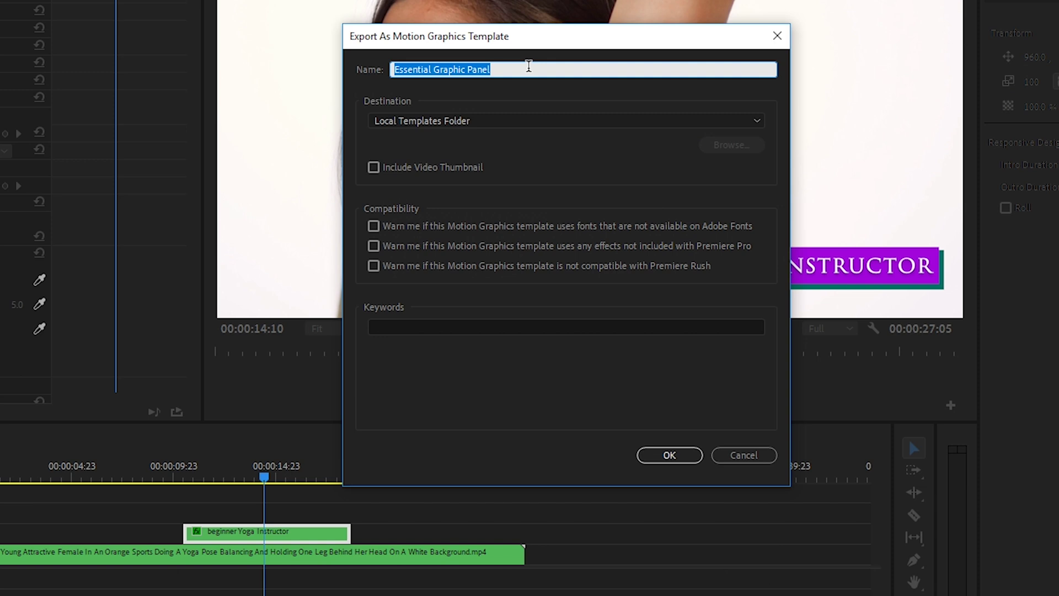
text(Dou)
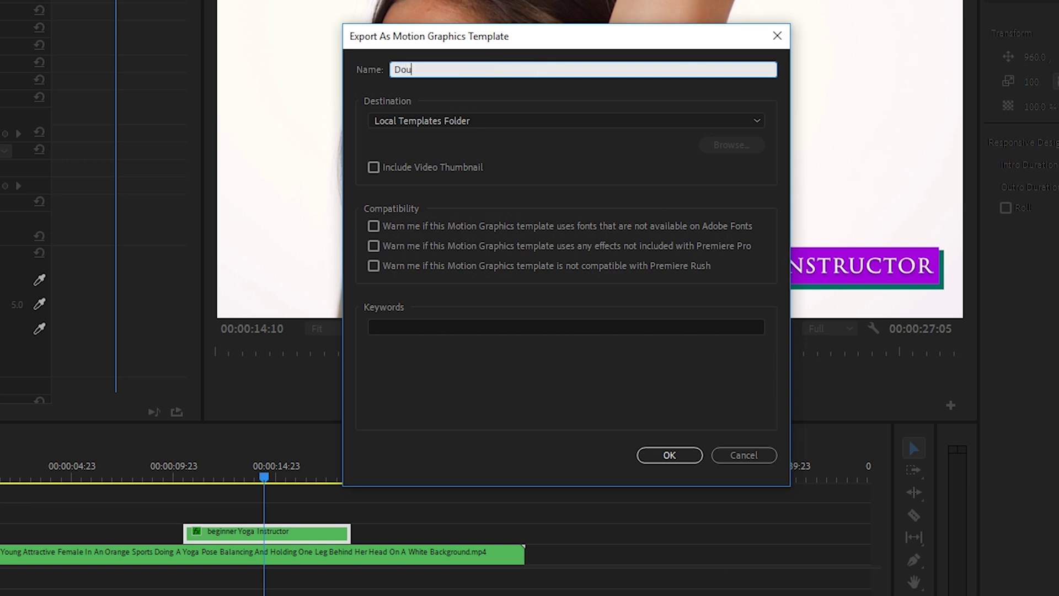
text(ble Rectangle Lower THirds)
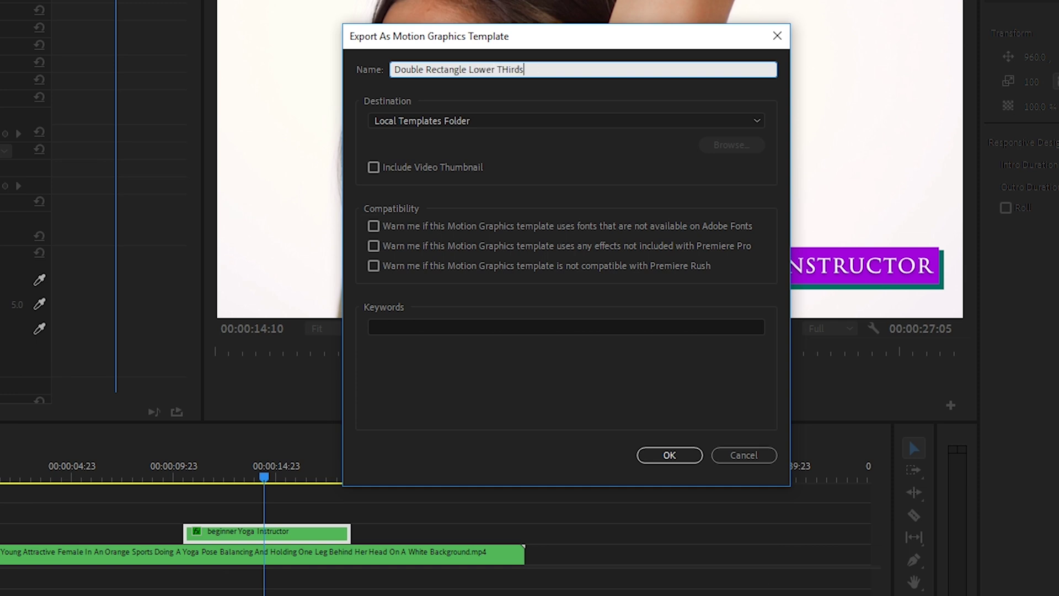
key(BackSpace)
key(BackSpace)
text(rds)
Add the template keywords yoga, lower thirds title and rectangle
click(438, 326)
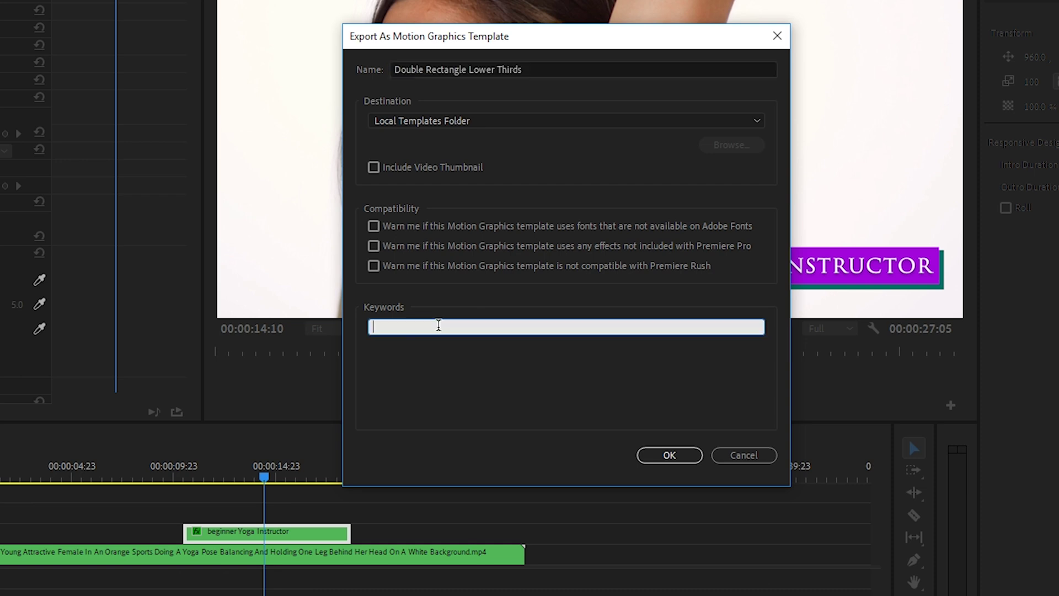
text(yoga lower thirds title, rectangl)
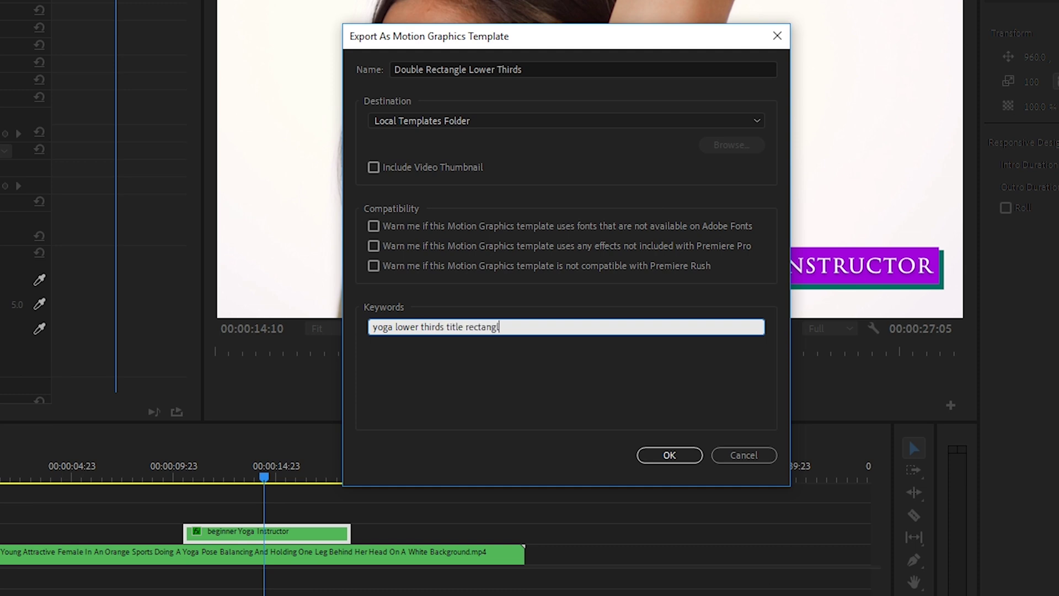
text(e)
click(392, 326)
text(,)
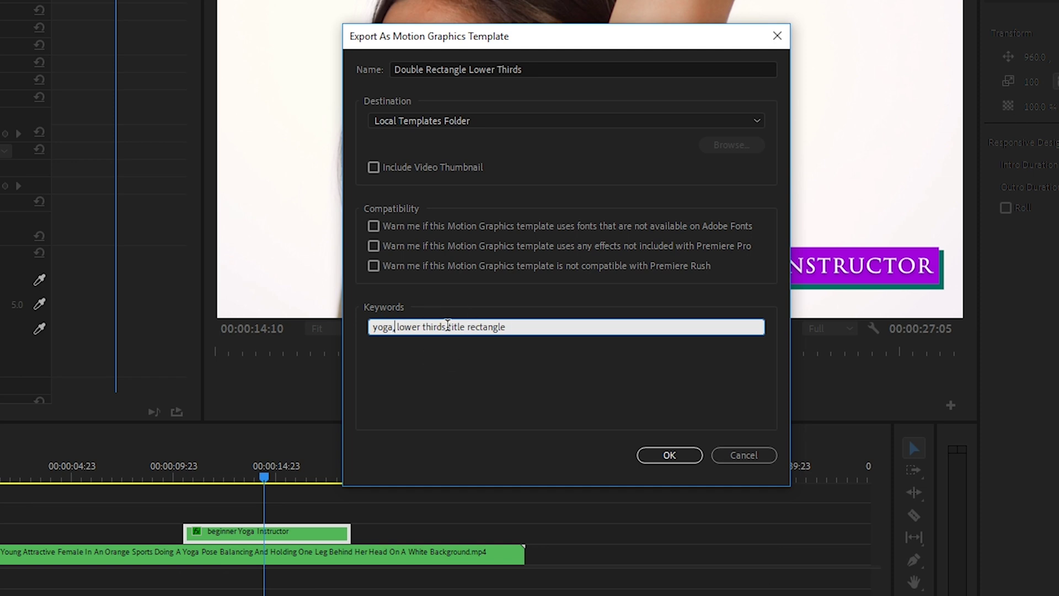
click(464, 327)
text(,)
key(Return)
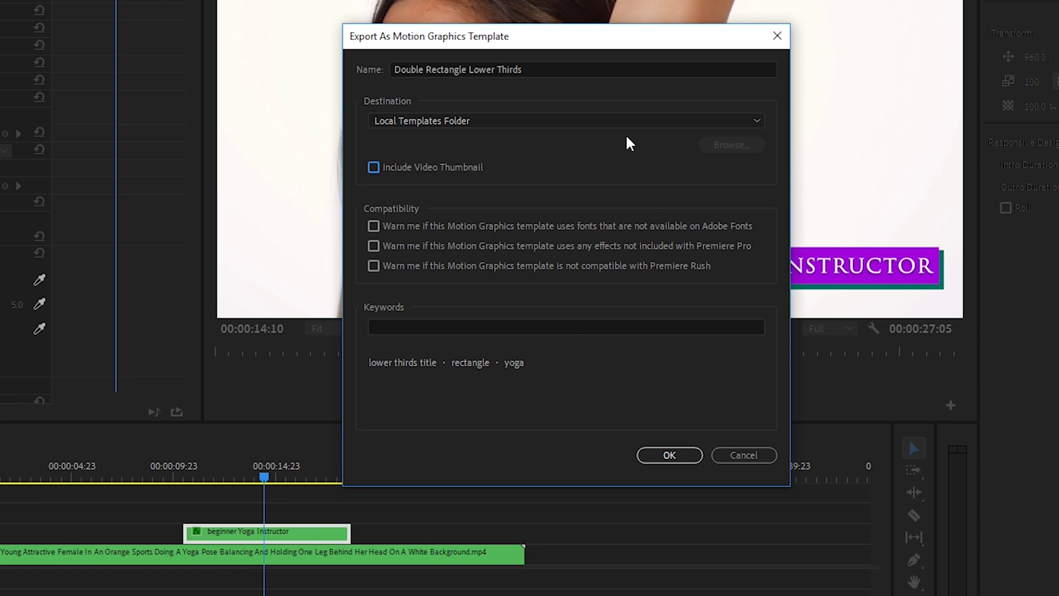
Set the destination to a folder on the Local Drive and export the template
click(613, 122)
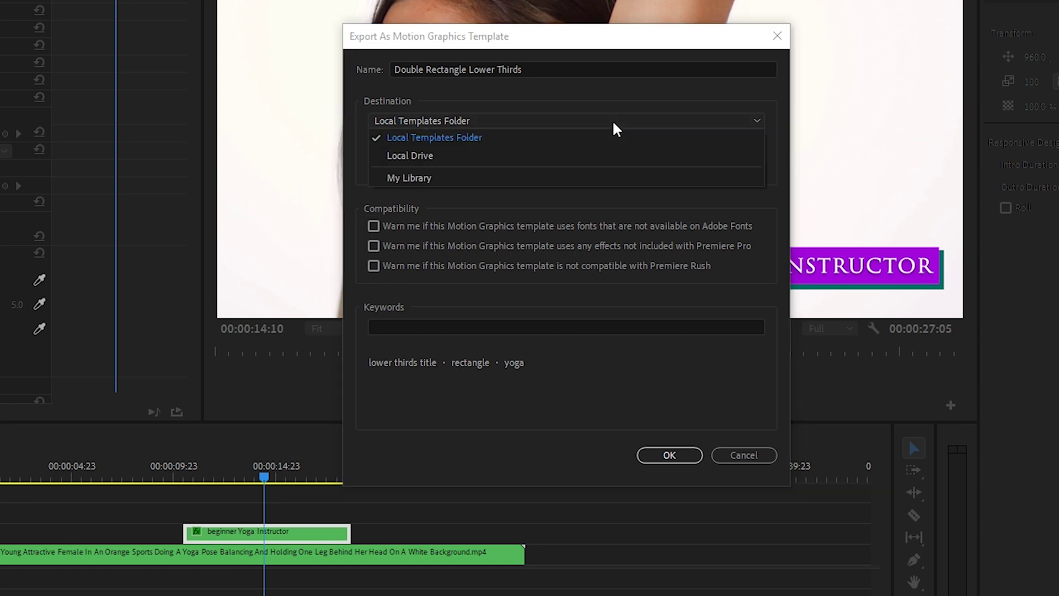
click(579, 156)
click(723, 146)
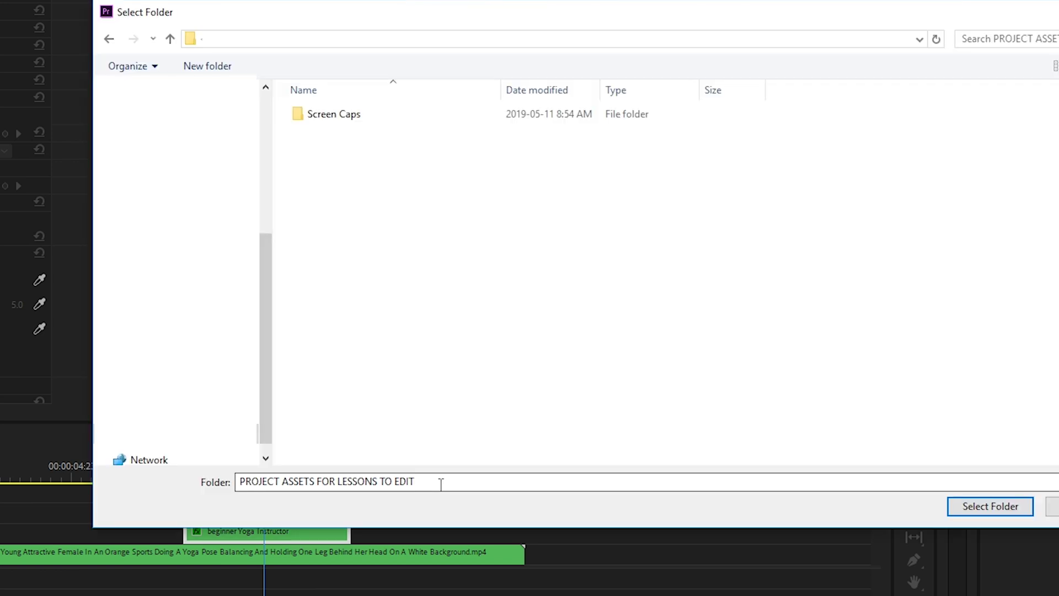
click(991, 506)
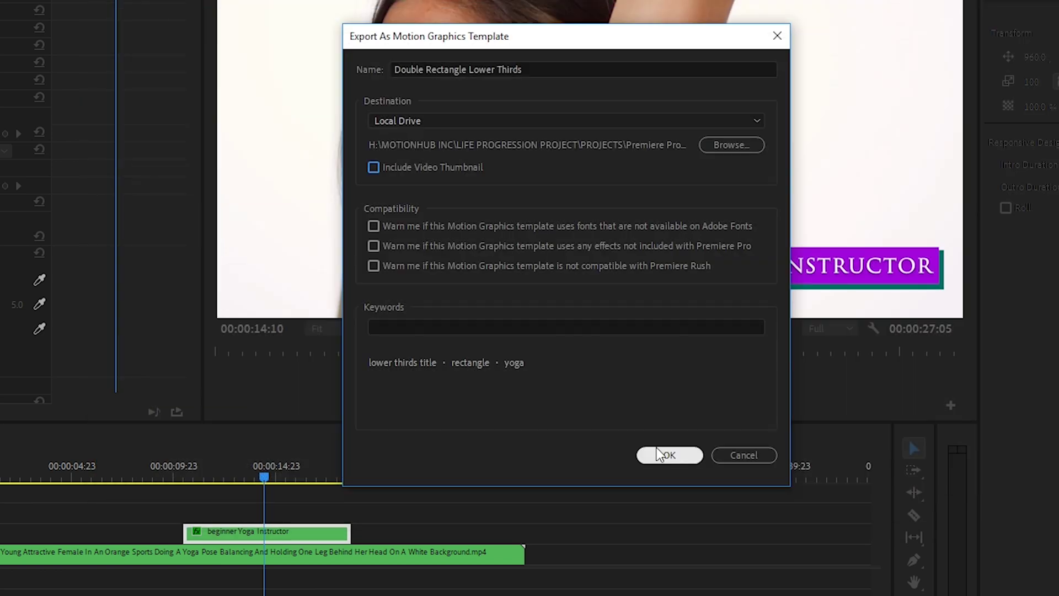
click(666, 453)
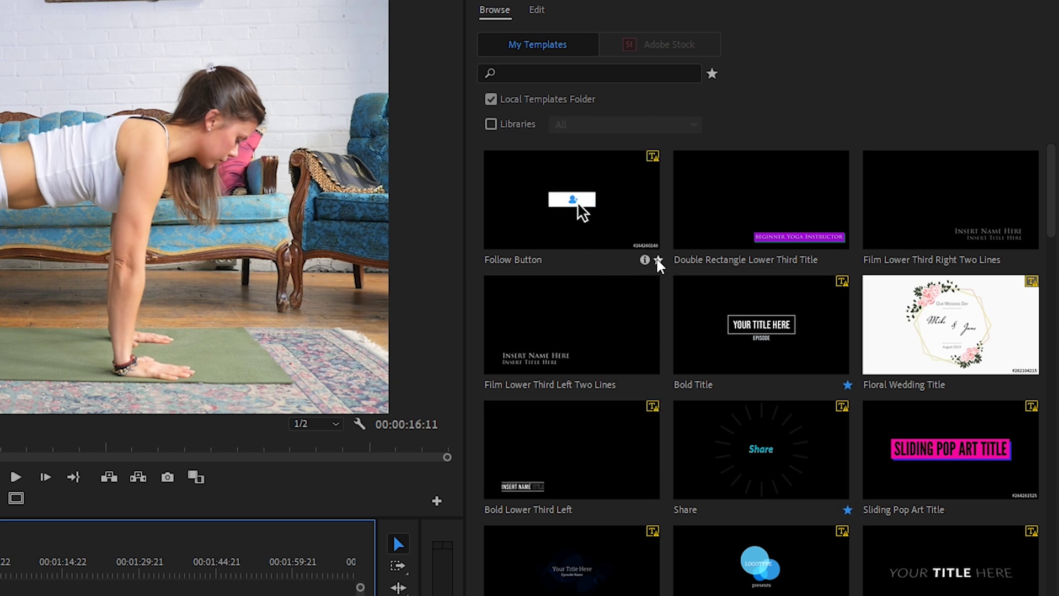
Star the Follow Button template and filter the browser to show only favourites
click(659, 260)
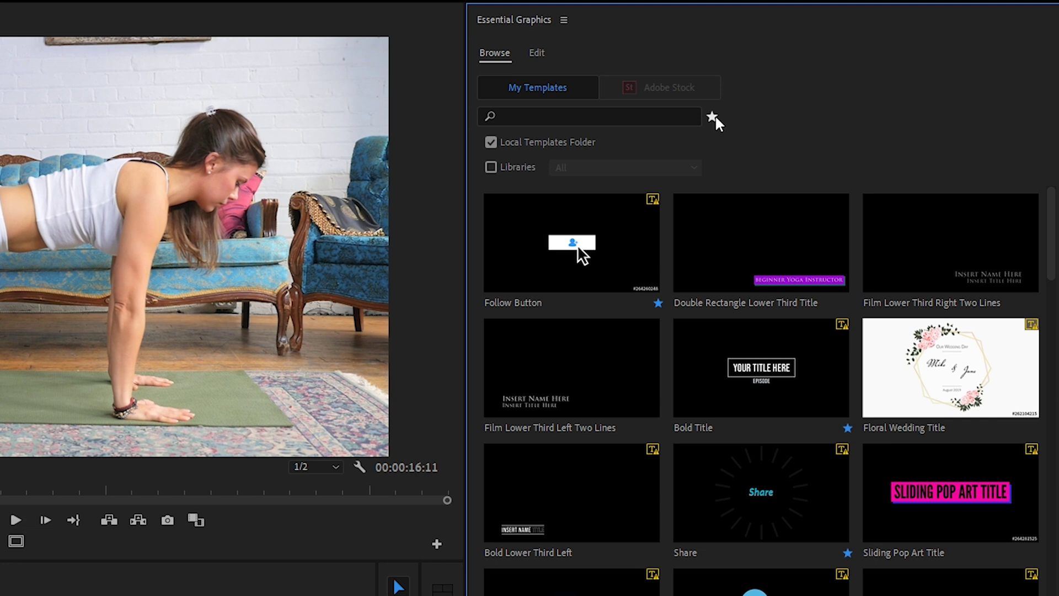
click(711, 116)
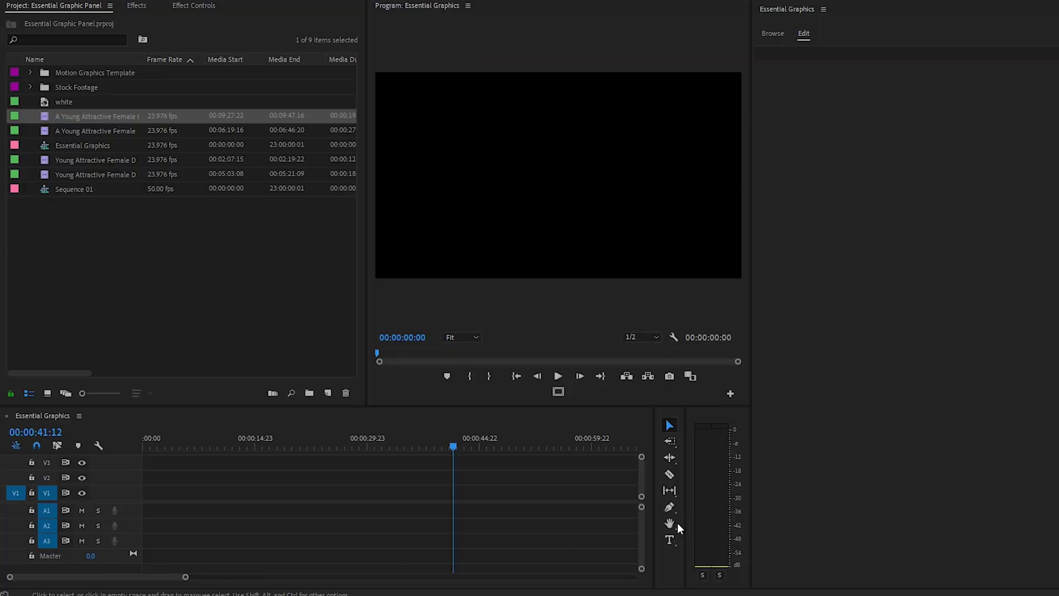
Add white FALL text to the frame, scale it up to 558% and reposition it
click(669, 539)
click(467, 181)
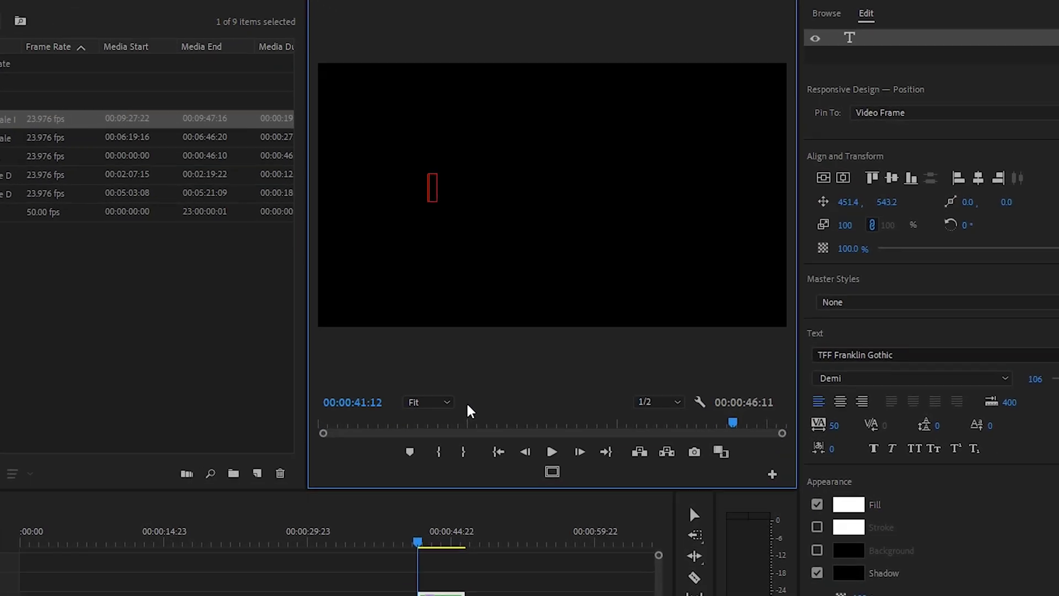
text(FALL)
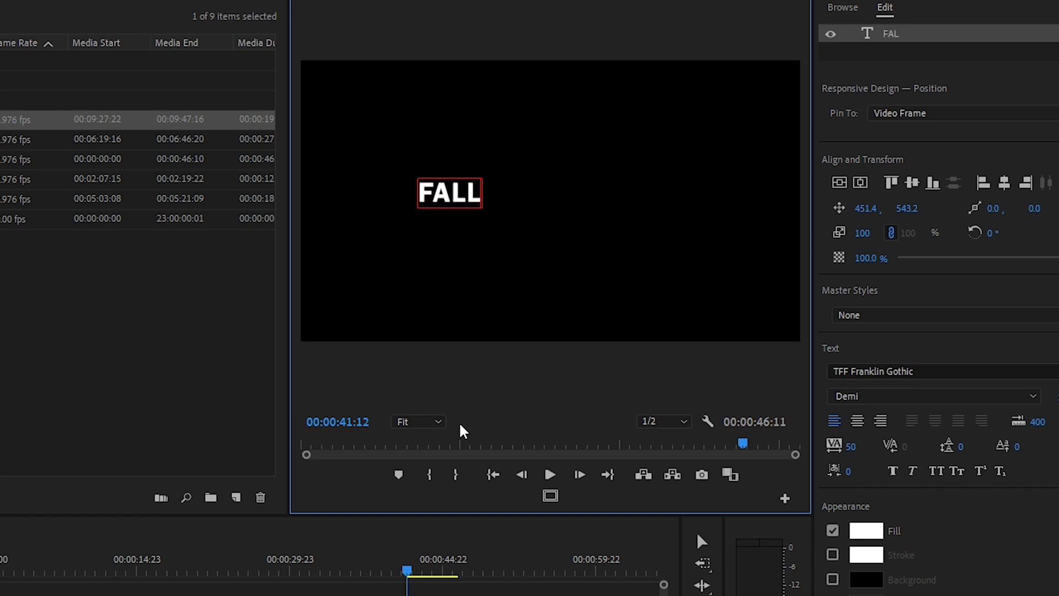
click(701, 541)
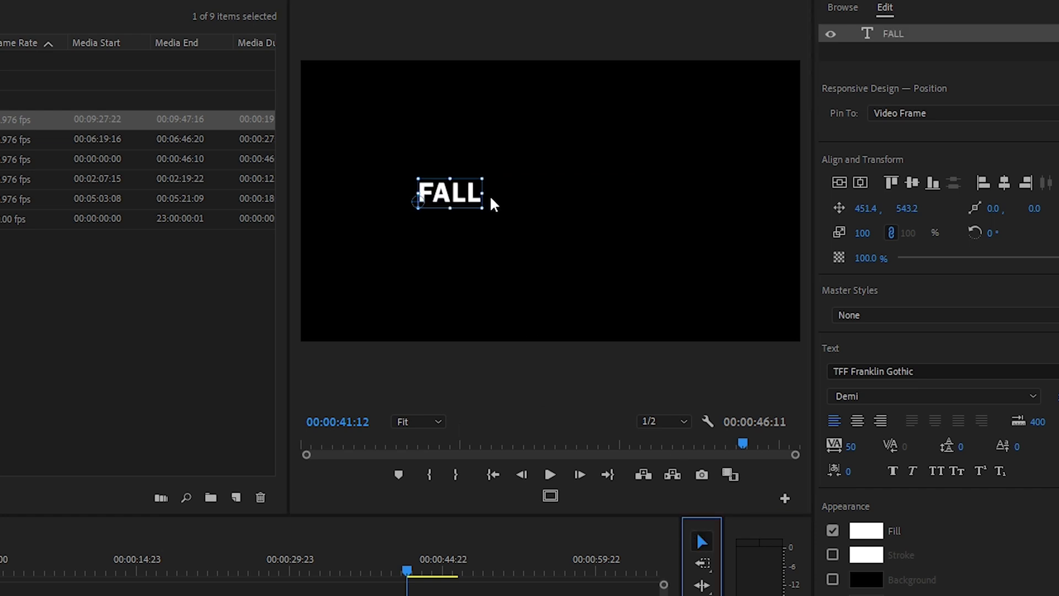
drag(481, 183, 706, 141)
drag(414, 217, 308, 309)
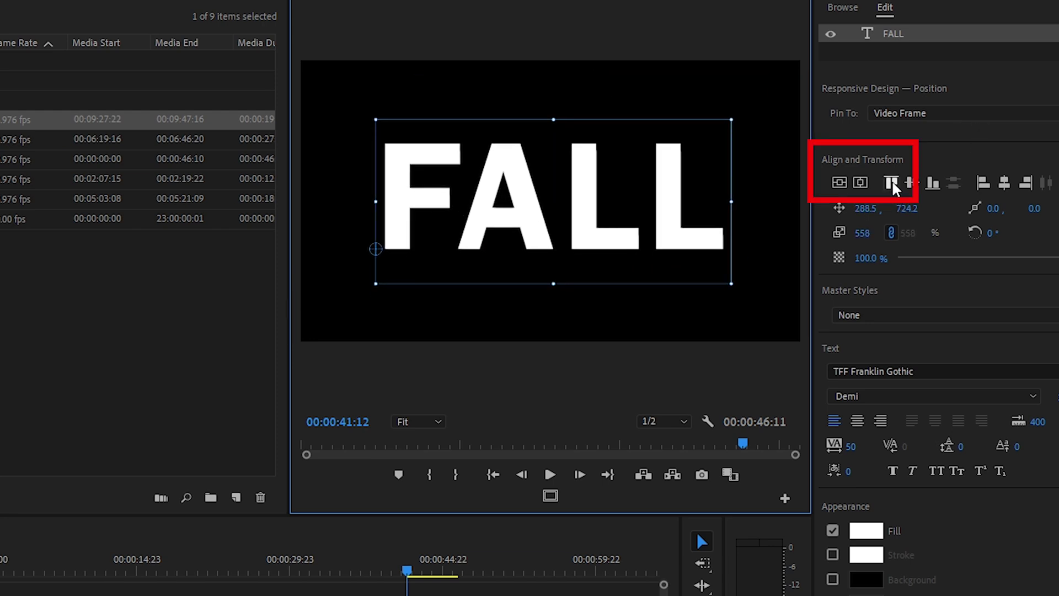
click(838, 184)
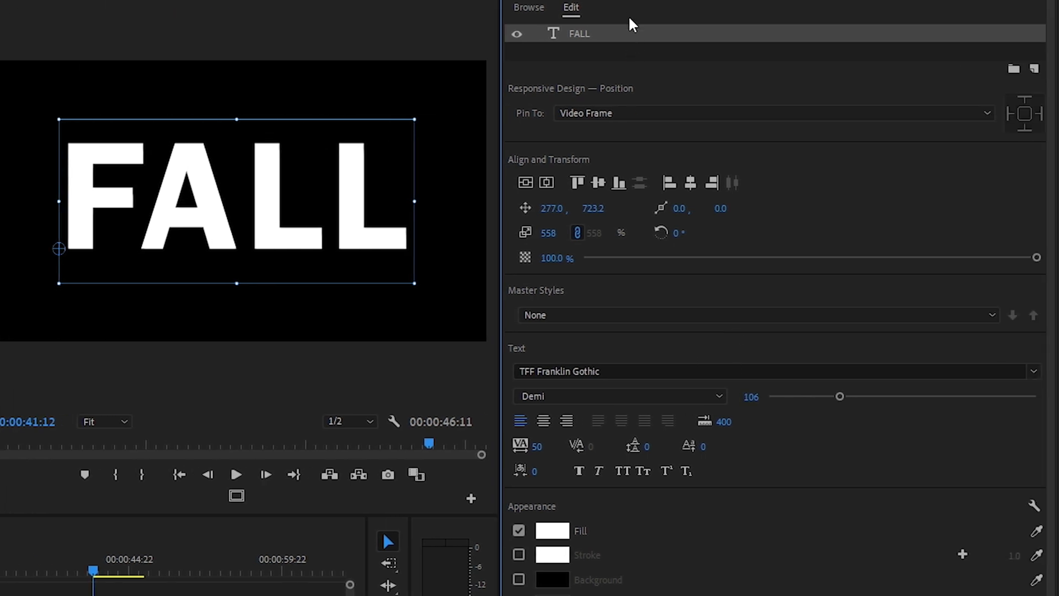
Add the autumn tree footage as a new layer from file and place it beneath FALL
click(1035, 70)
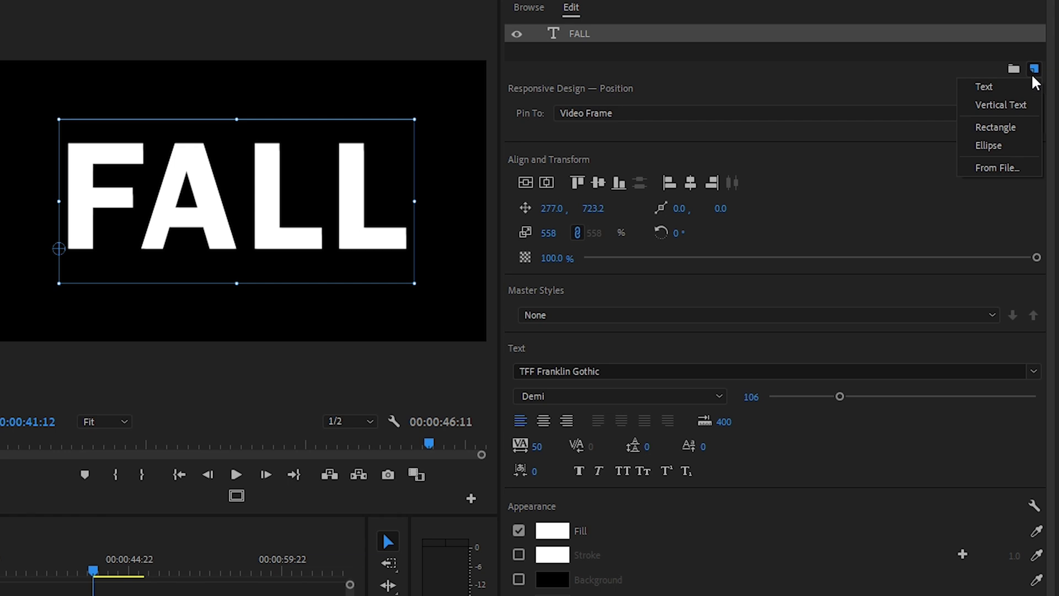
click(998, 168)
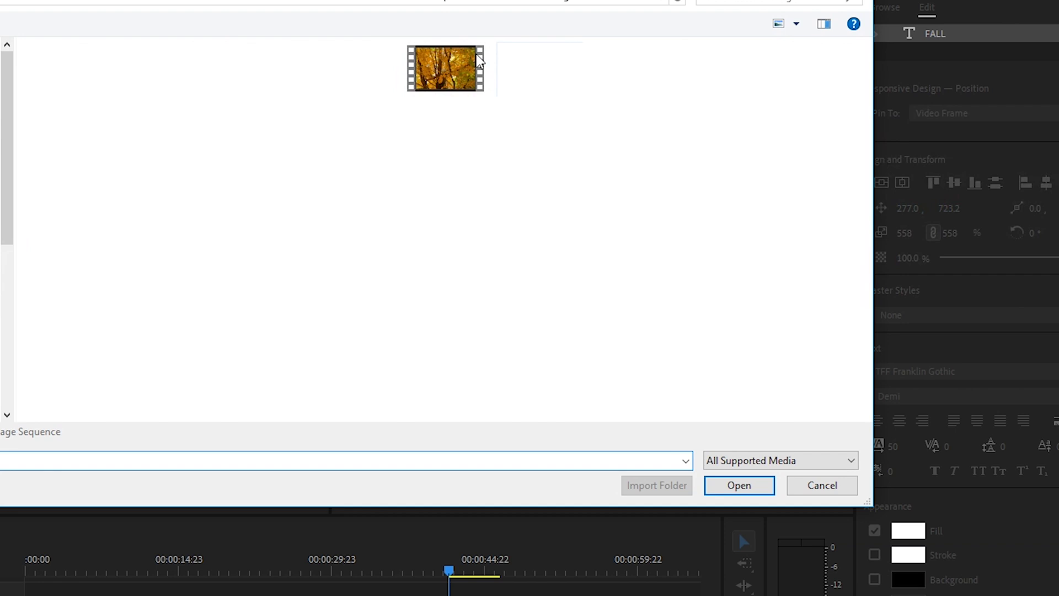
click(435, 51)
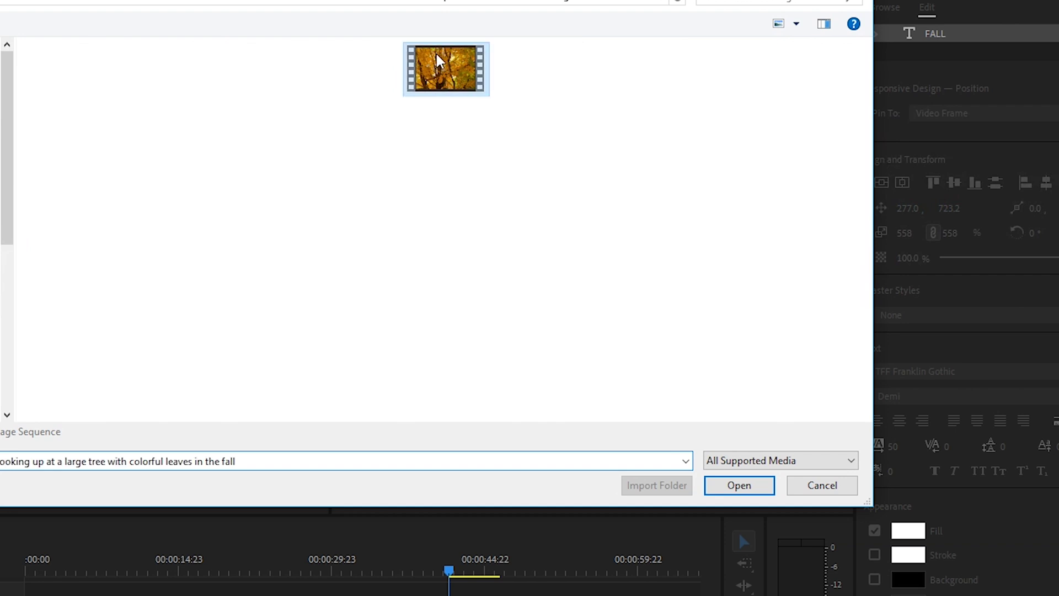
click(723, 479)
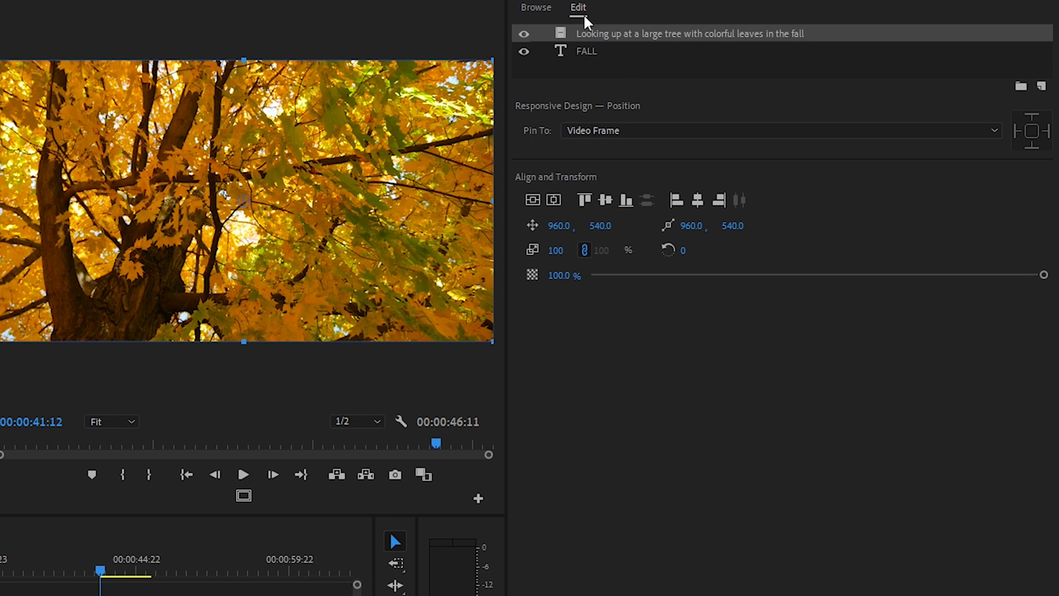
drag(570, 37, 571, 64)
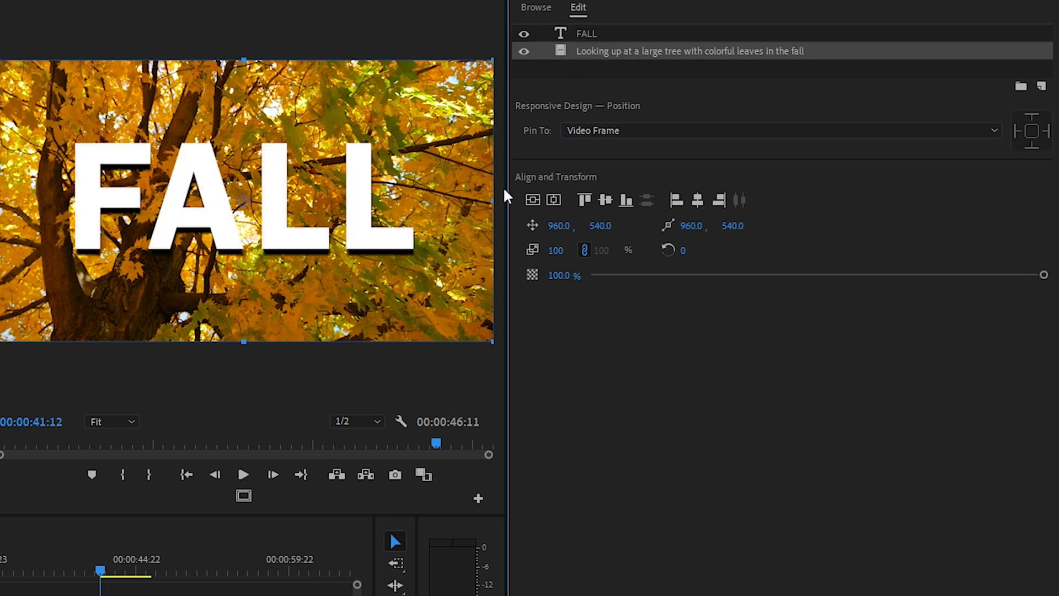
click(579, 35)
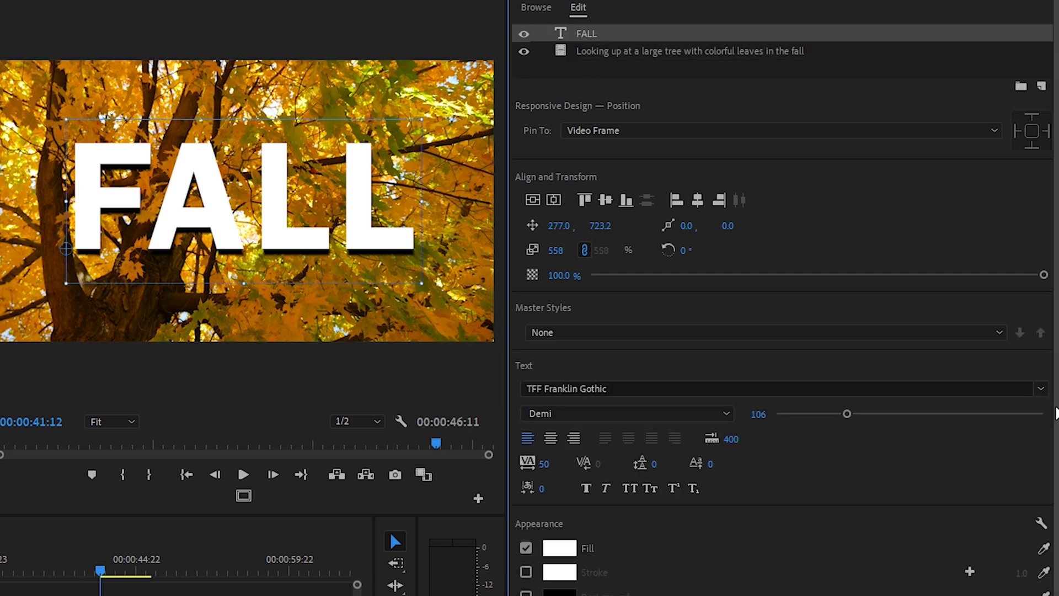
Enable Mask with Text on the FALL layer and scrub to 00:00:45:00 to preview it
scroll(1055, 405, down, 2)
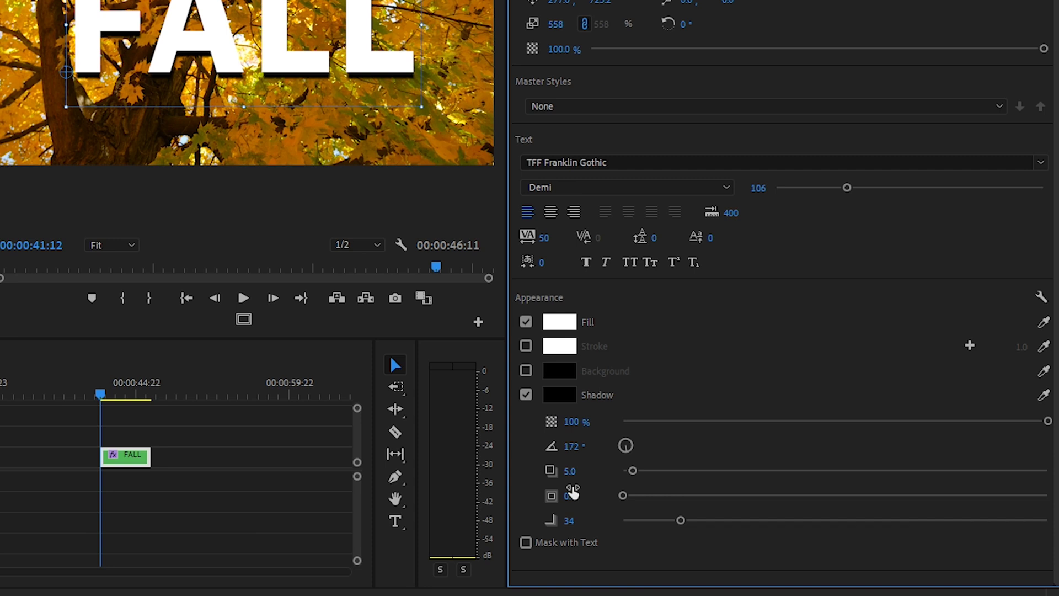
click(527, 543)
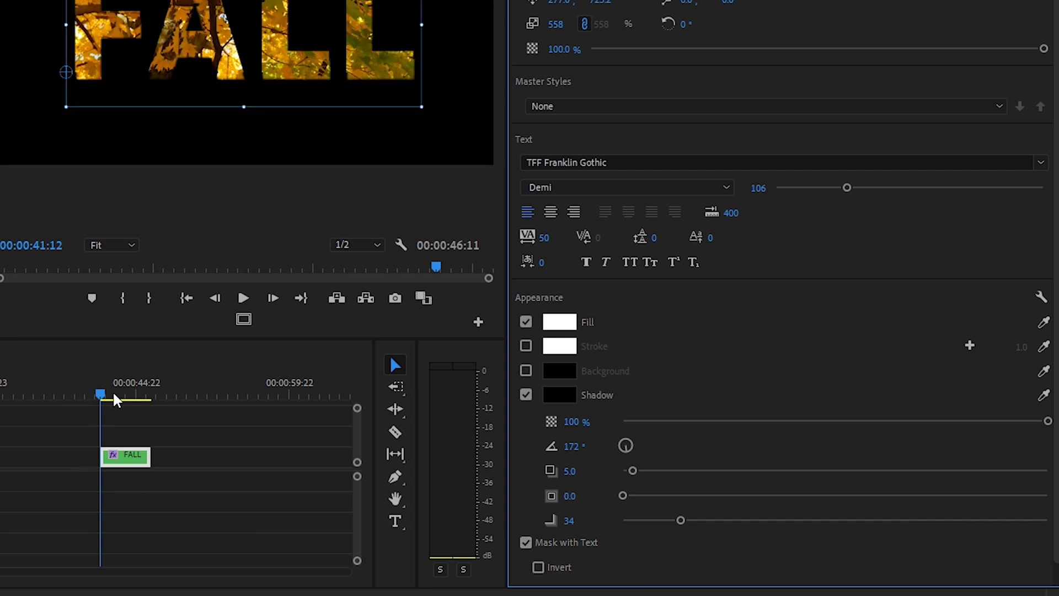
drag(116, 400, 140, 398)
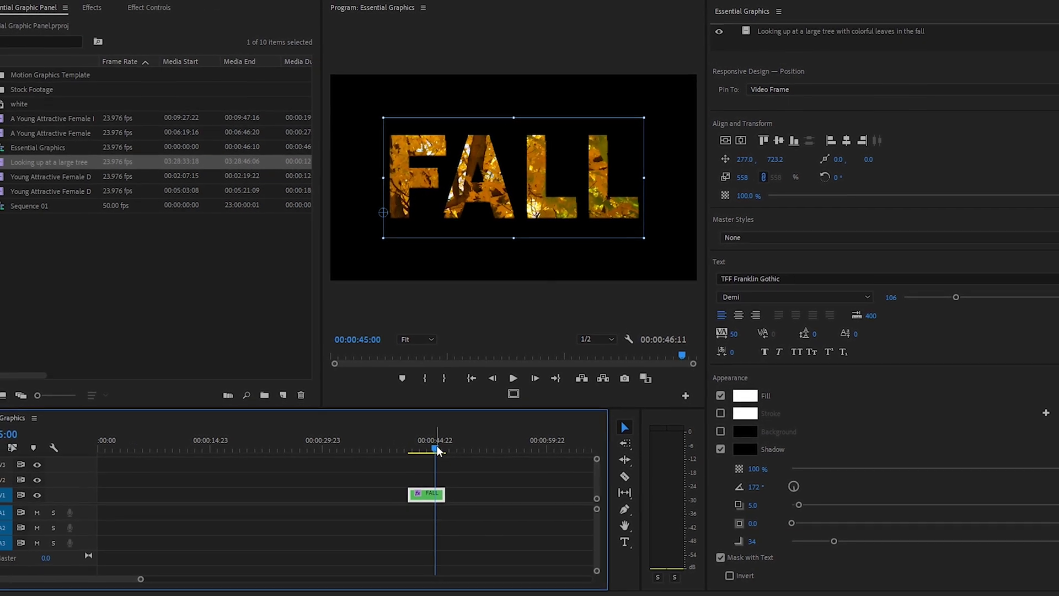